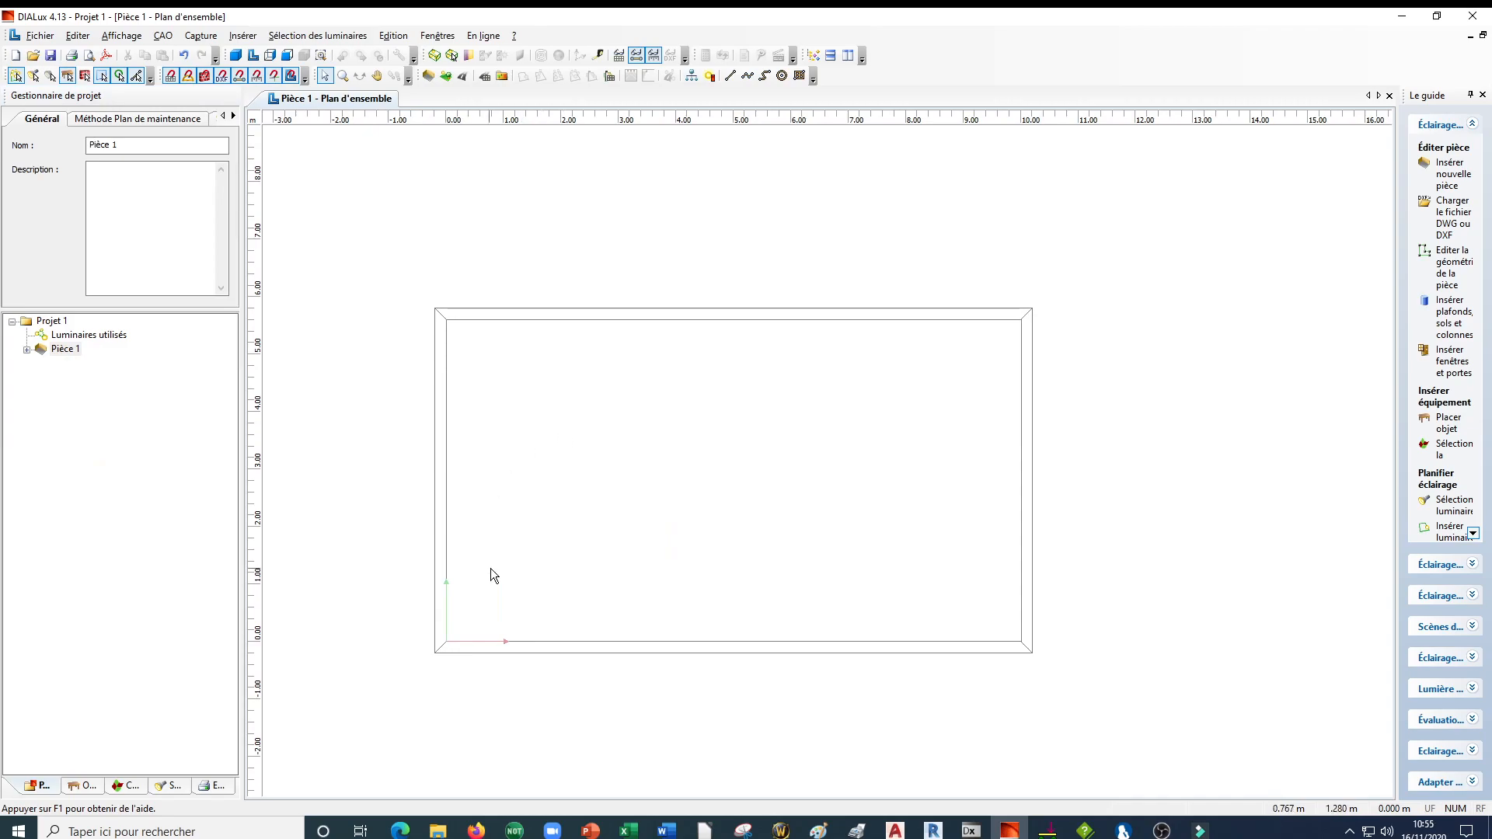
middle_drag(556, 534, 571, 502)
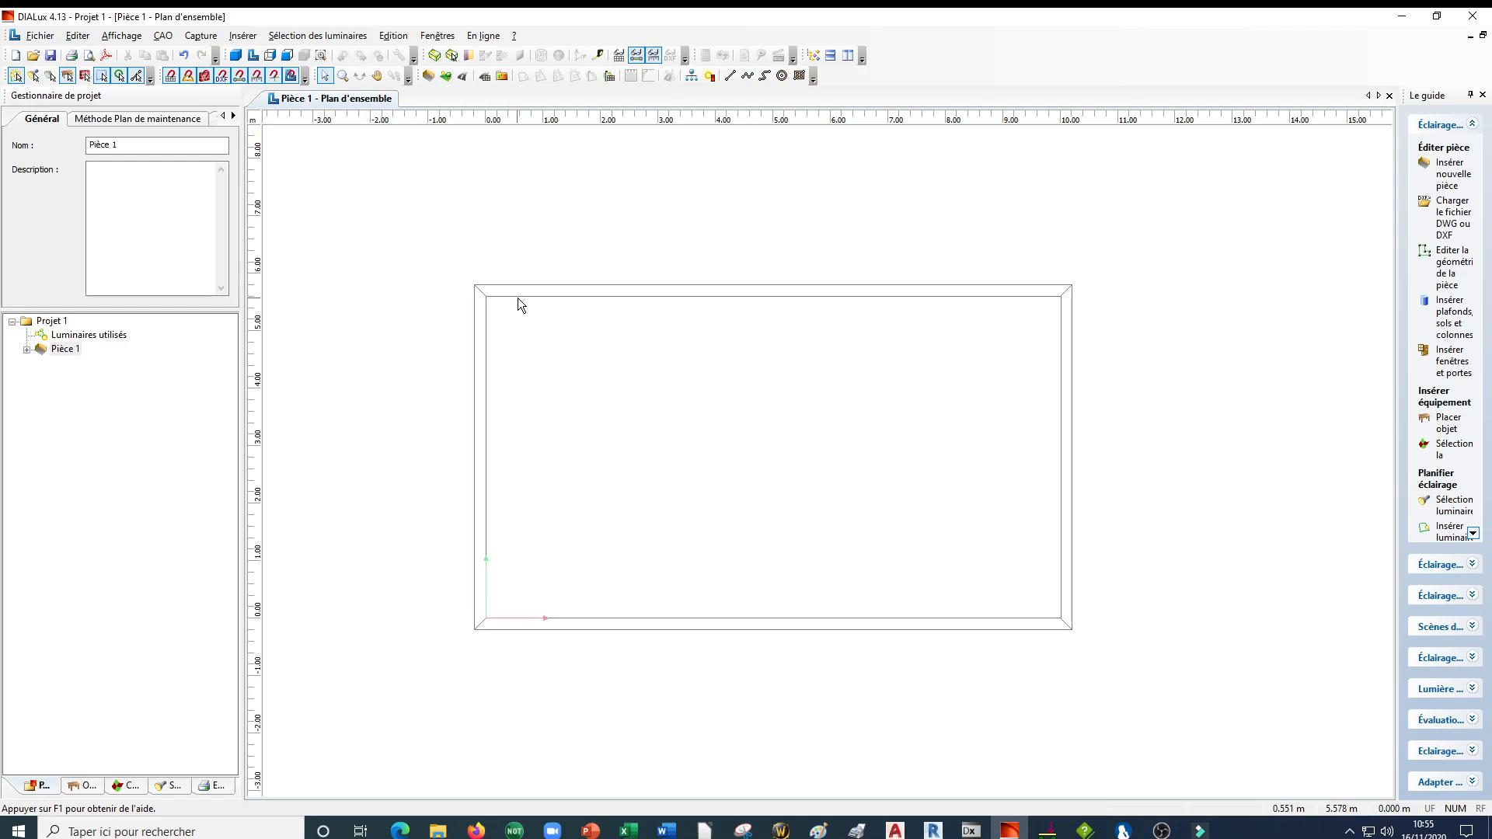
scroll(664, 386, down, 1)
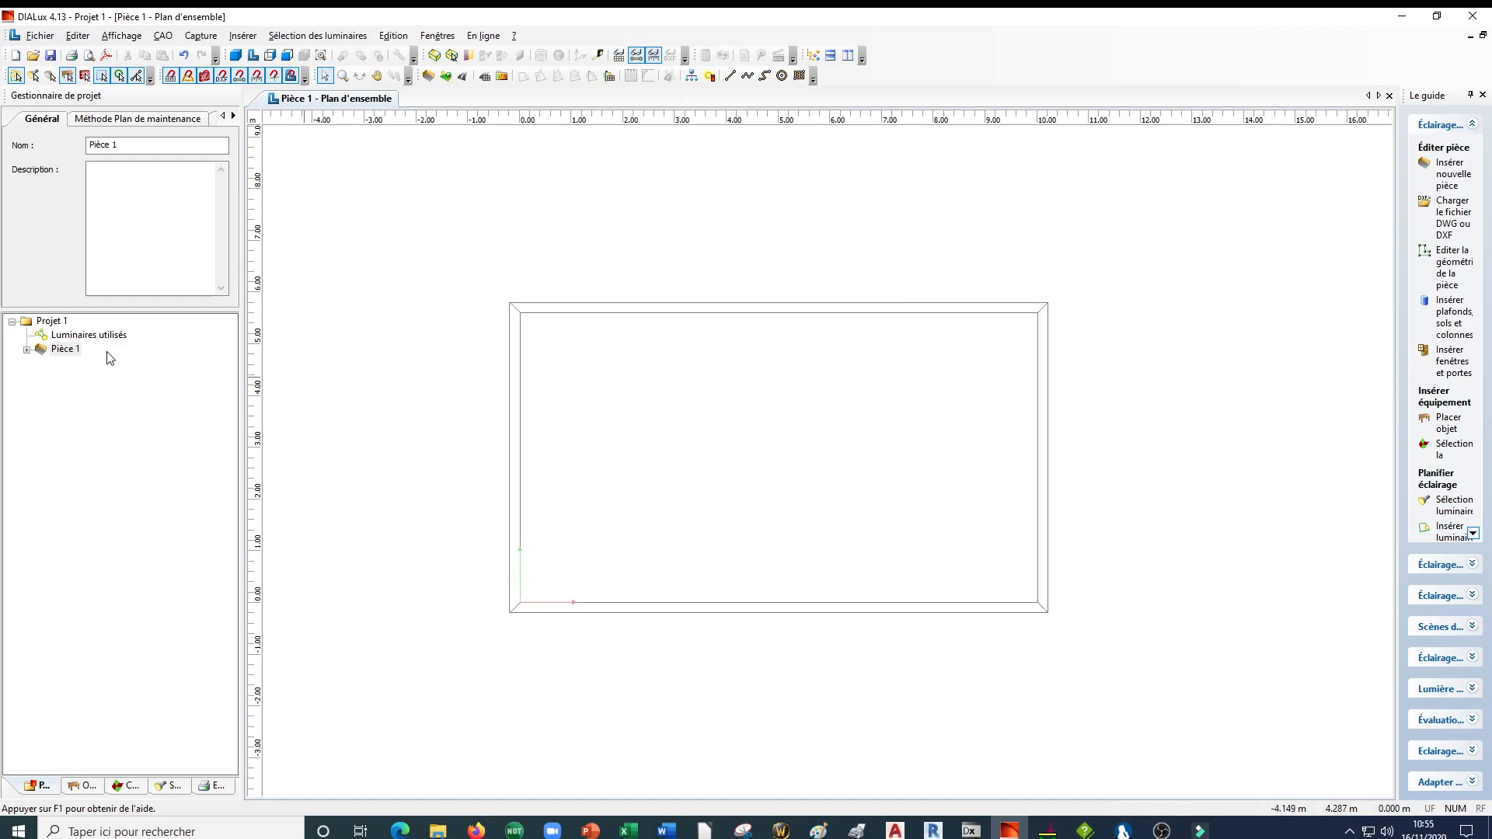
Set the geographic location of Projet 1 to St.-Denis and check its longitude and latitude.
click(50, 322)
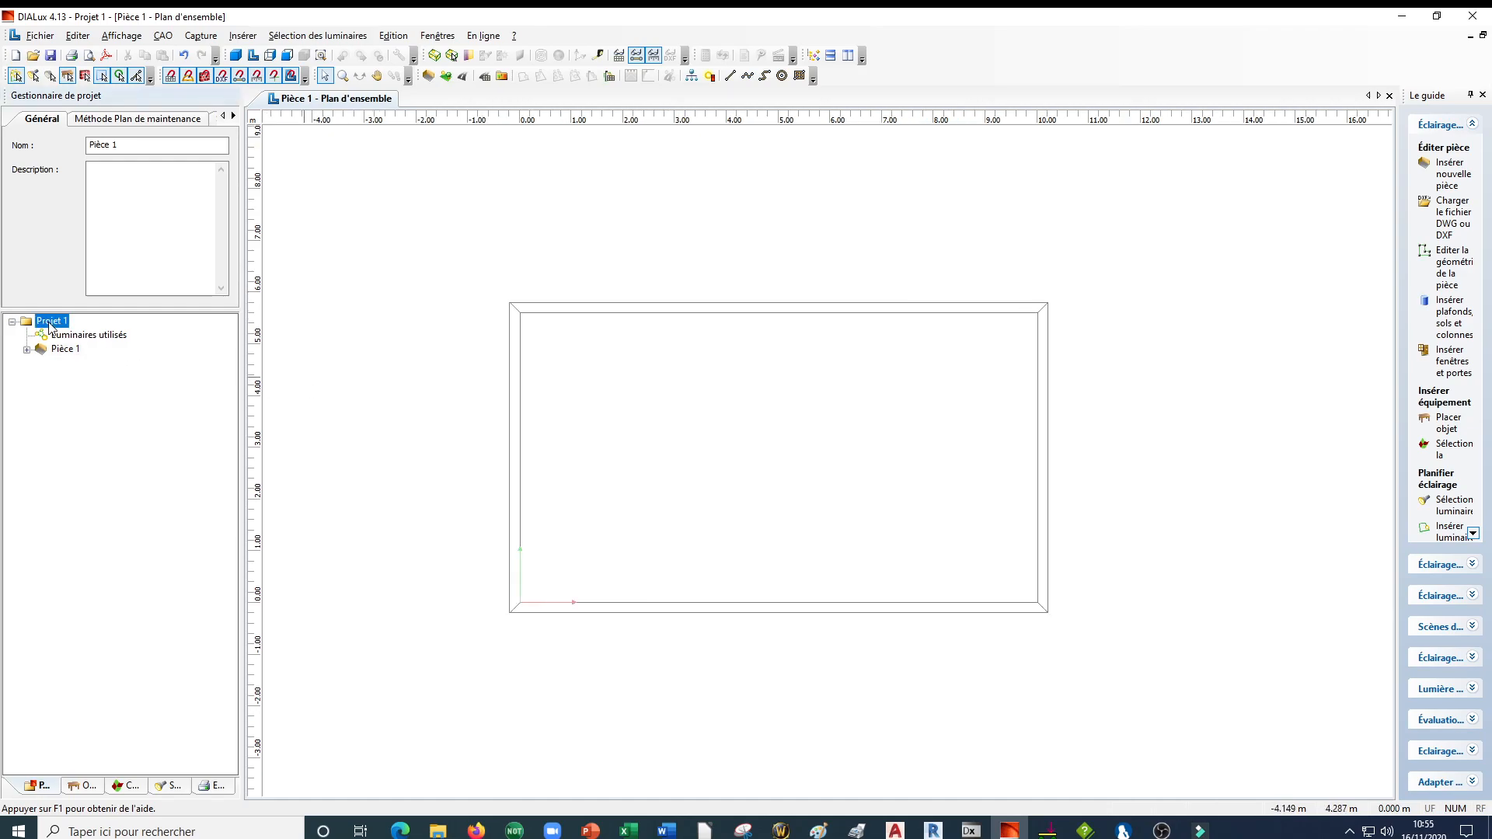
click(233, 116)
click(177, 123)
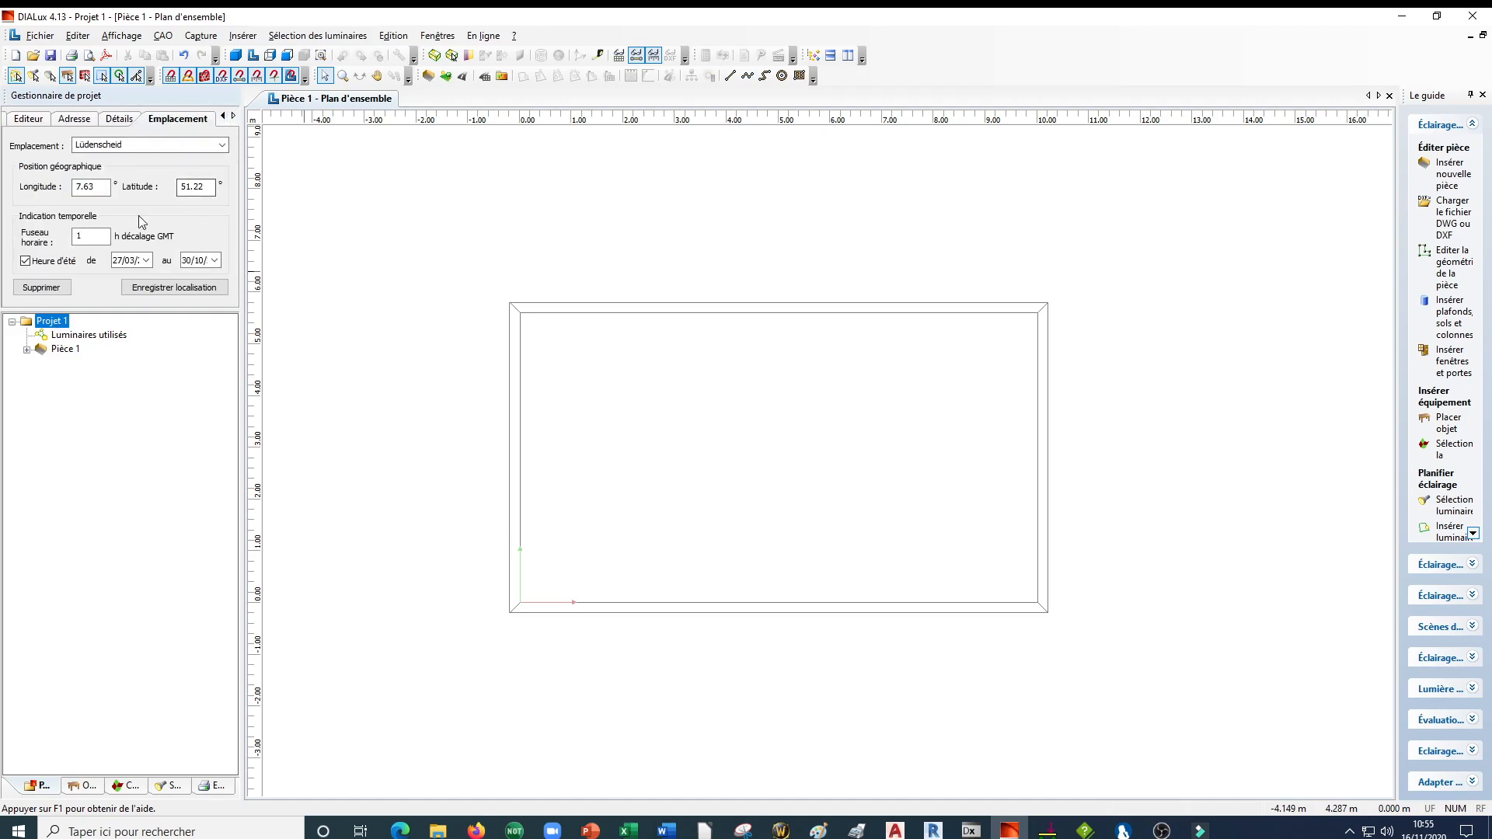
double_click(115, 143)
click(222, 144)
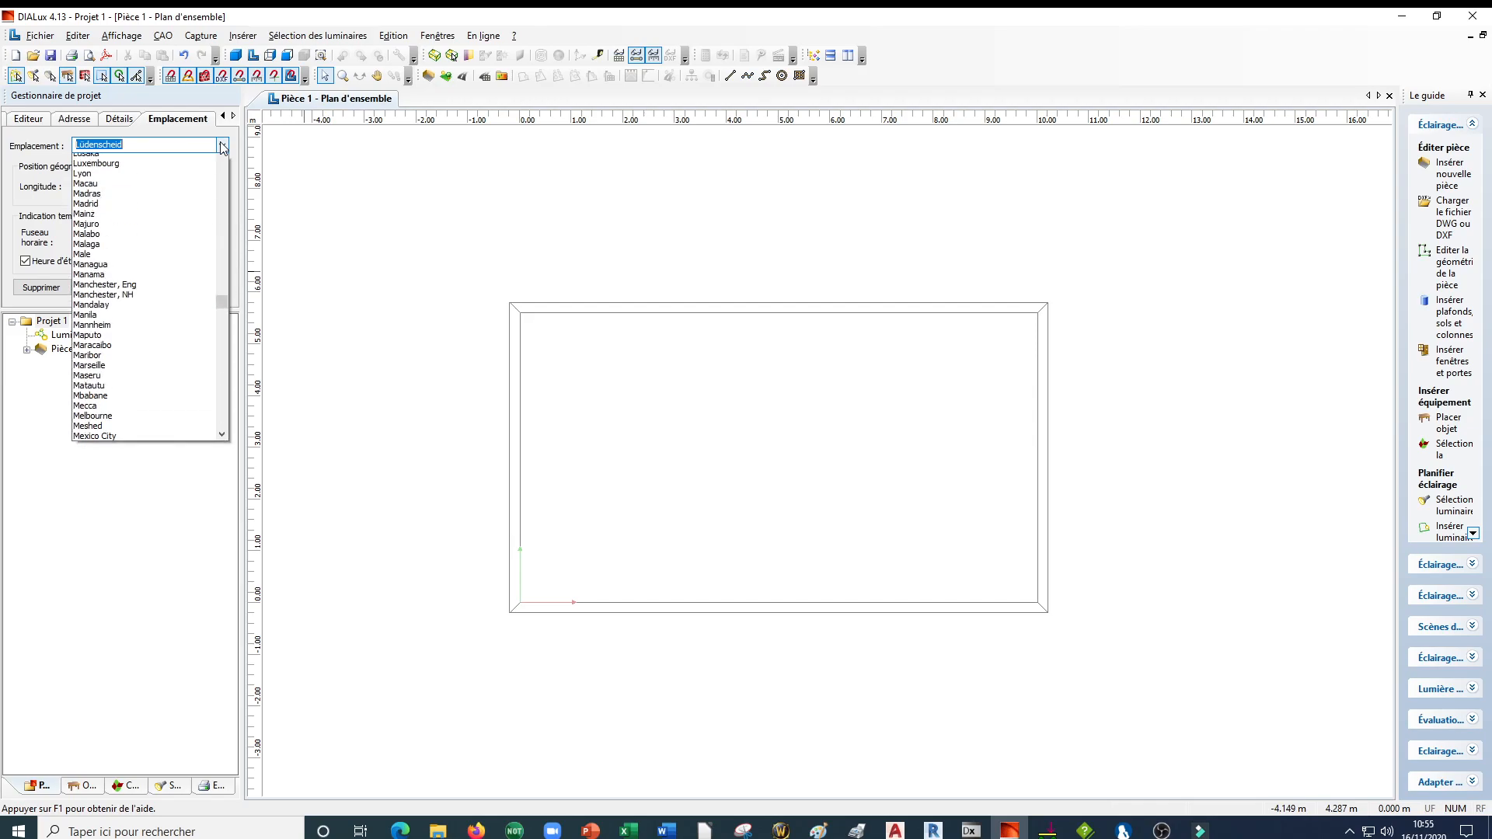
scroll(201, 241, down, 5)
scroll(201, 240, down, 20)
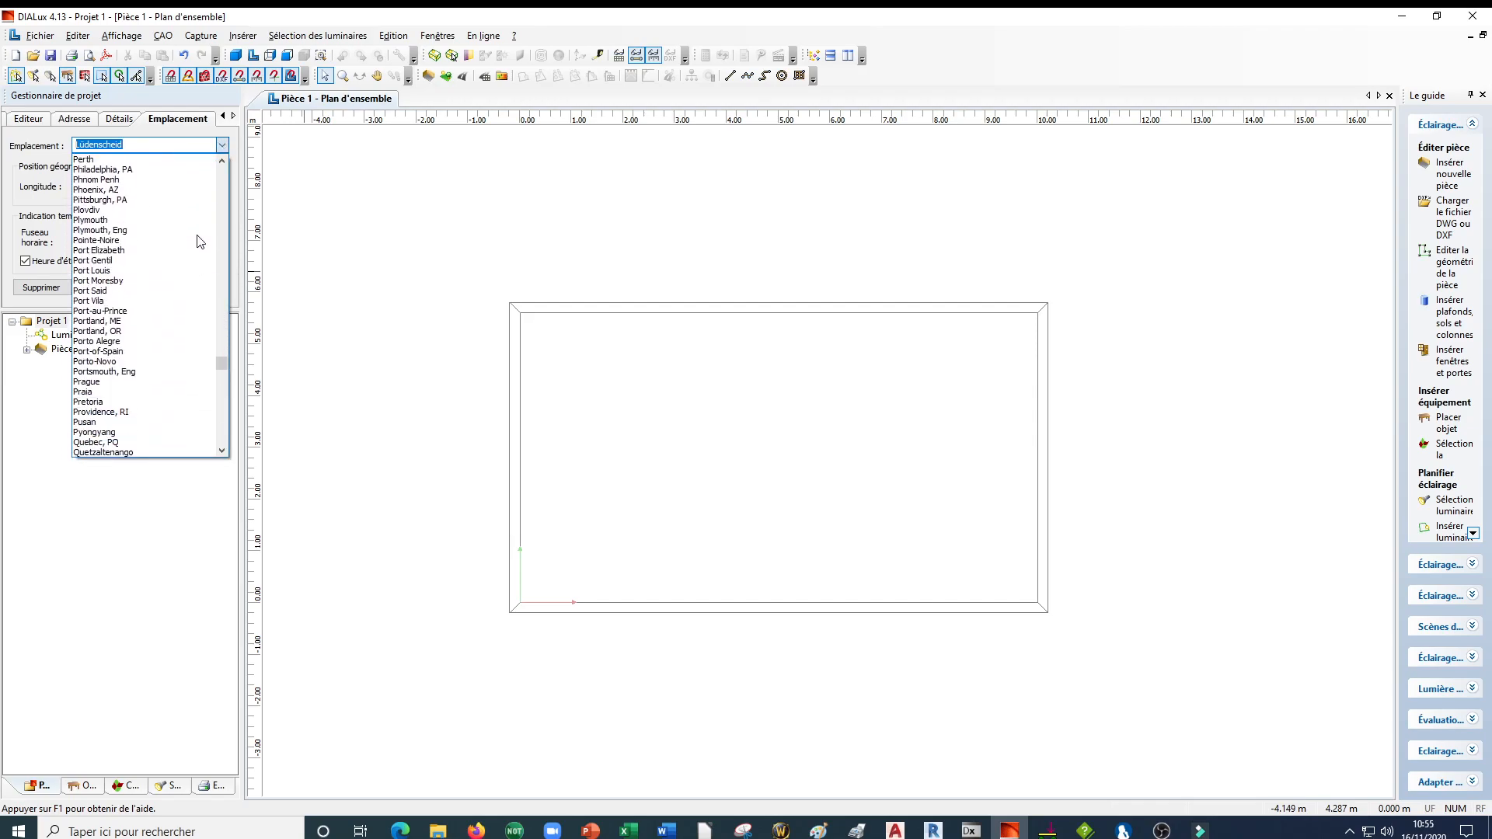
scroll(194, 247, down, 6)
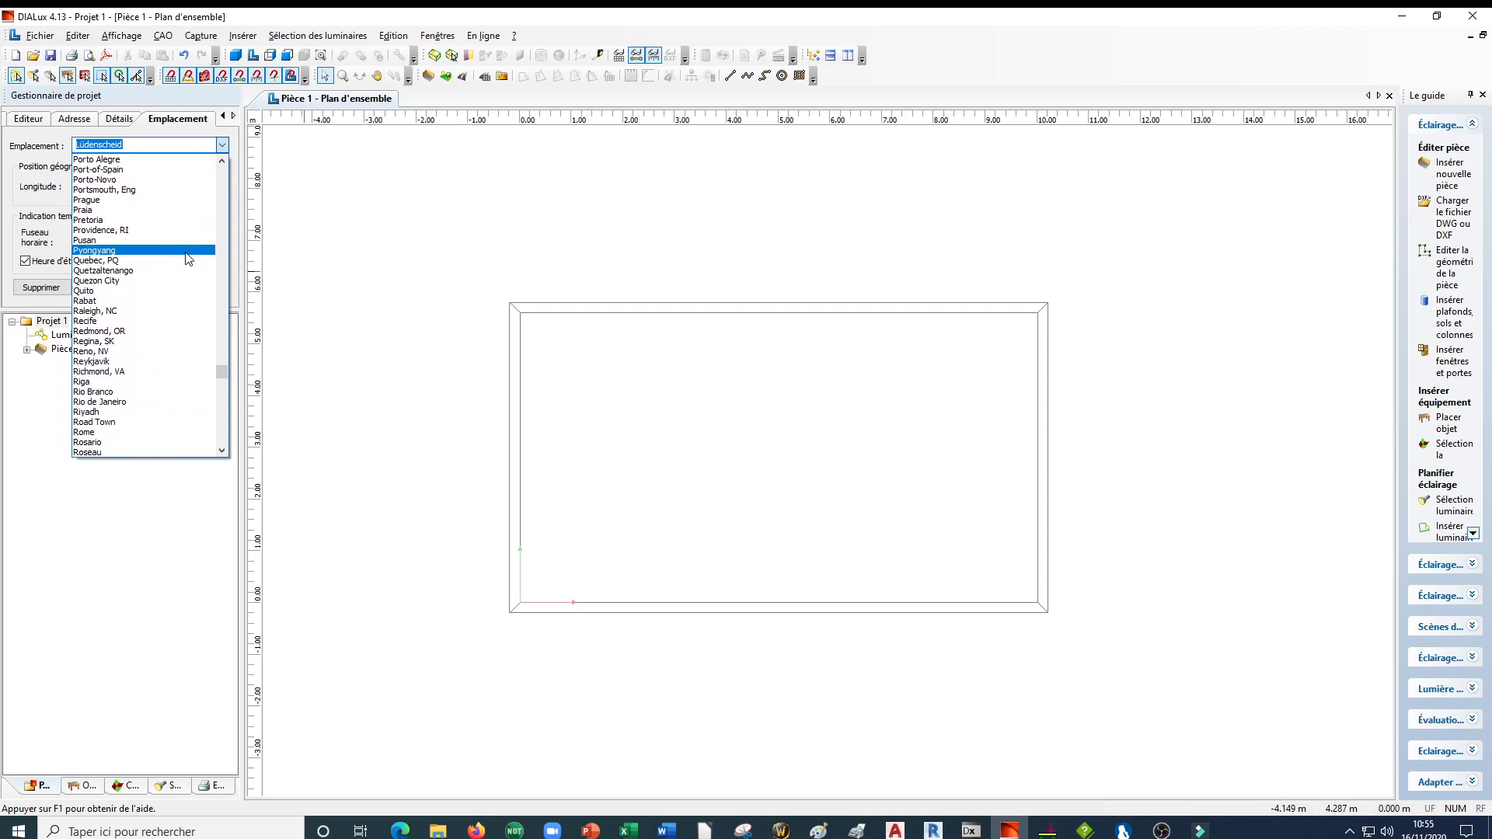
scroll(142, 303, down, 15)
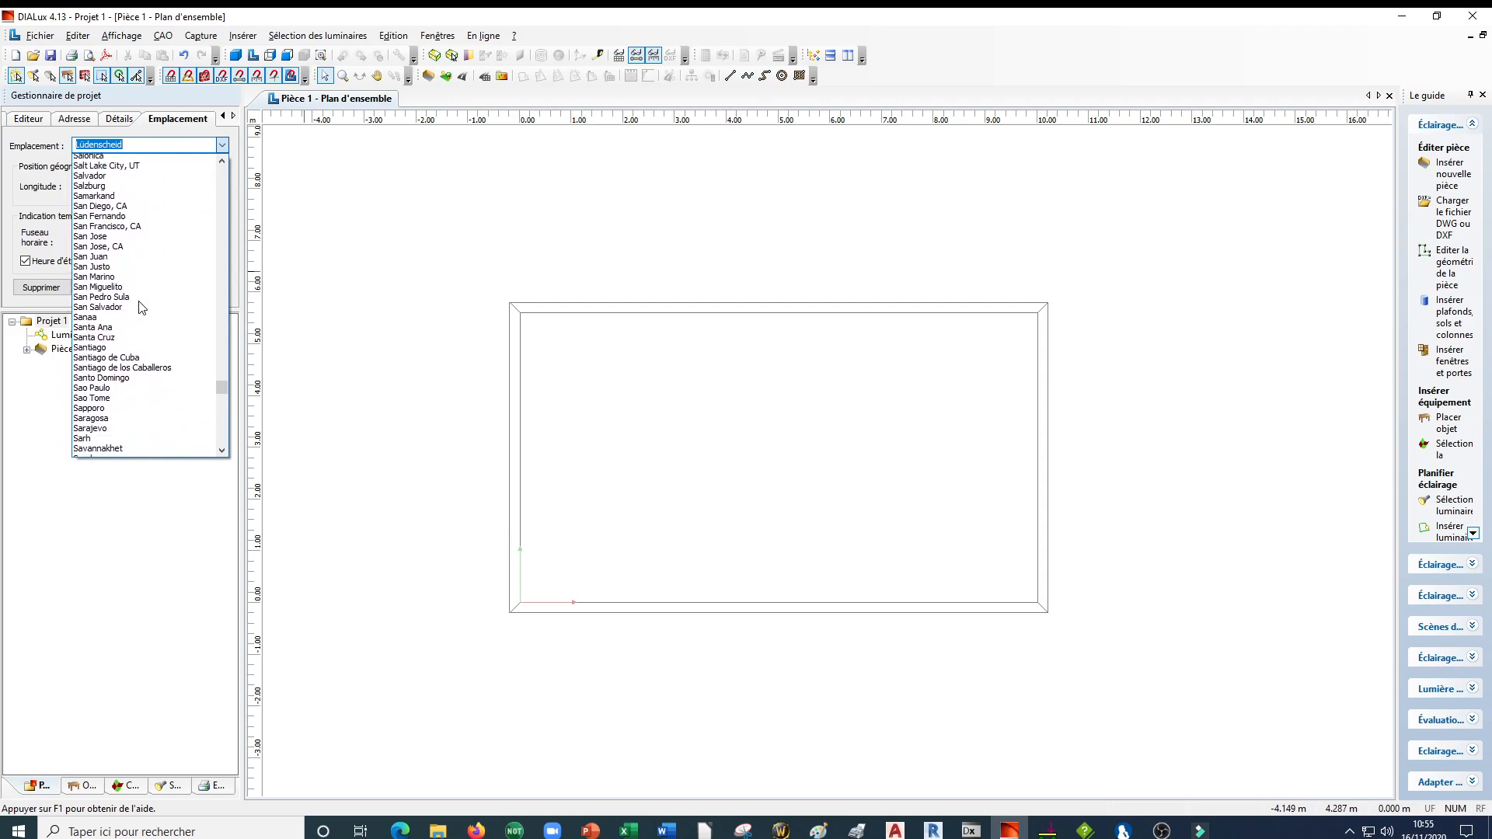
scroll(142, 308, down, 10)
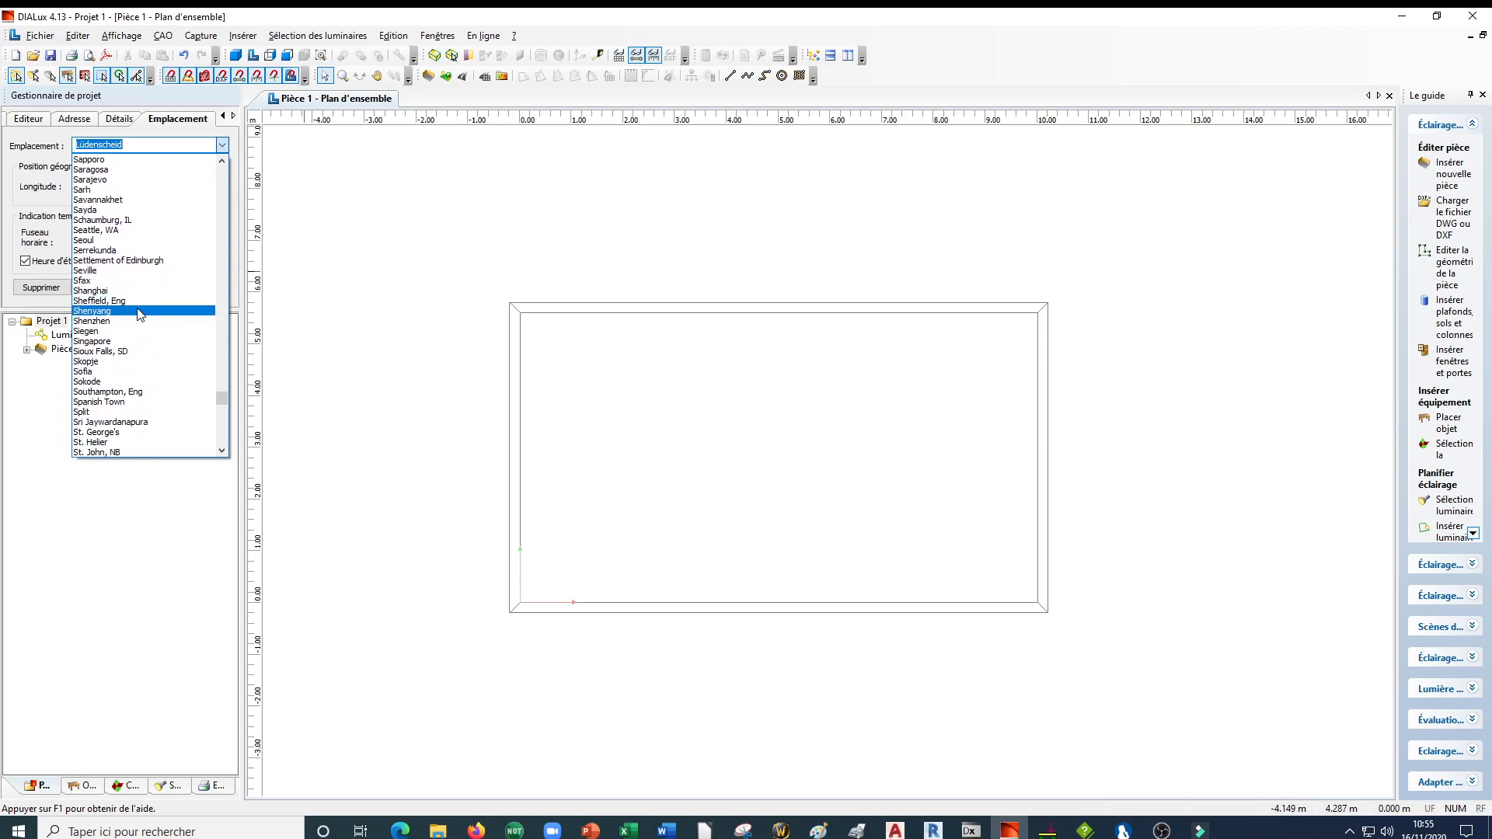
scroll(142, 319, down, 2)
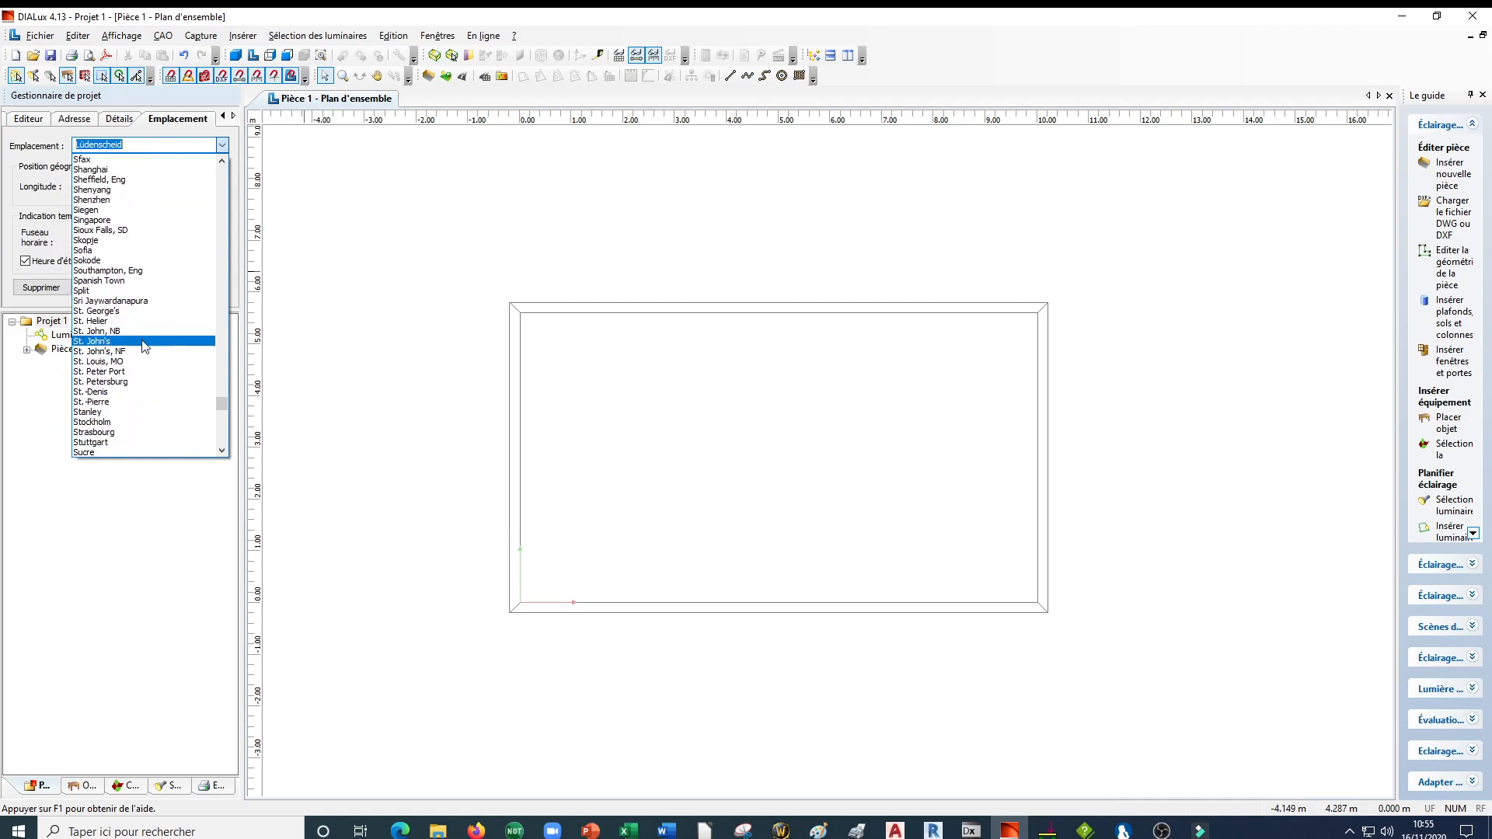
click(115, 399)
click(98, 188)
click(195, 187)
click(81, 187)
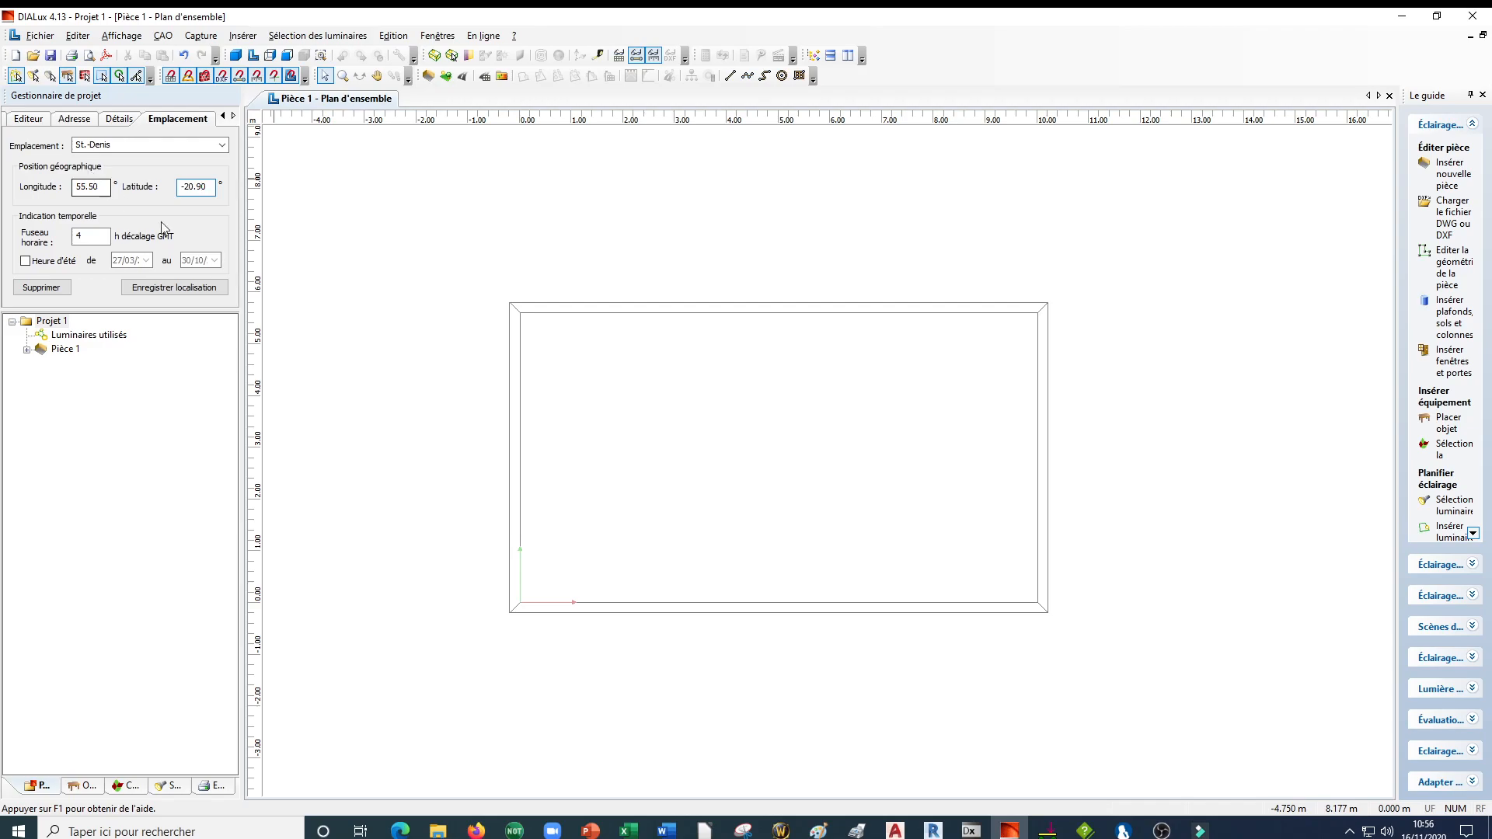
Open the 3D view of Pièce 1, rotate it to face the long back wall, and return to selection mode.
click(234, 56)
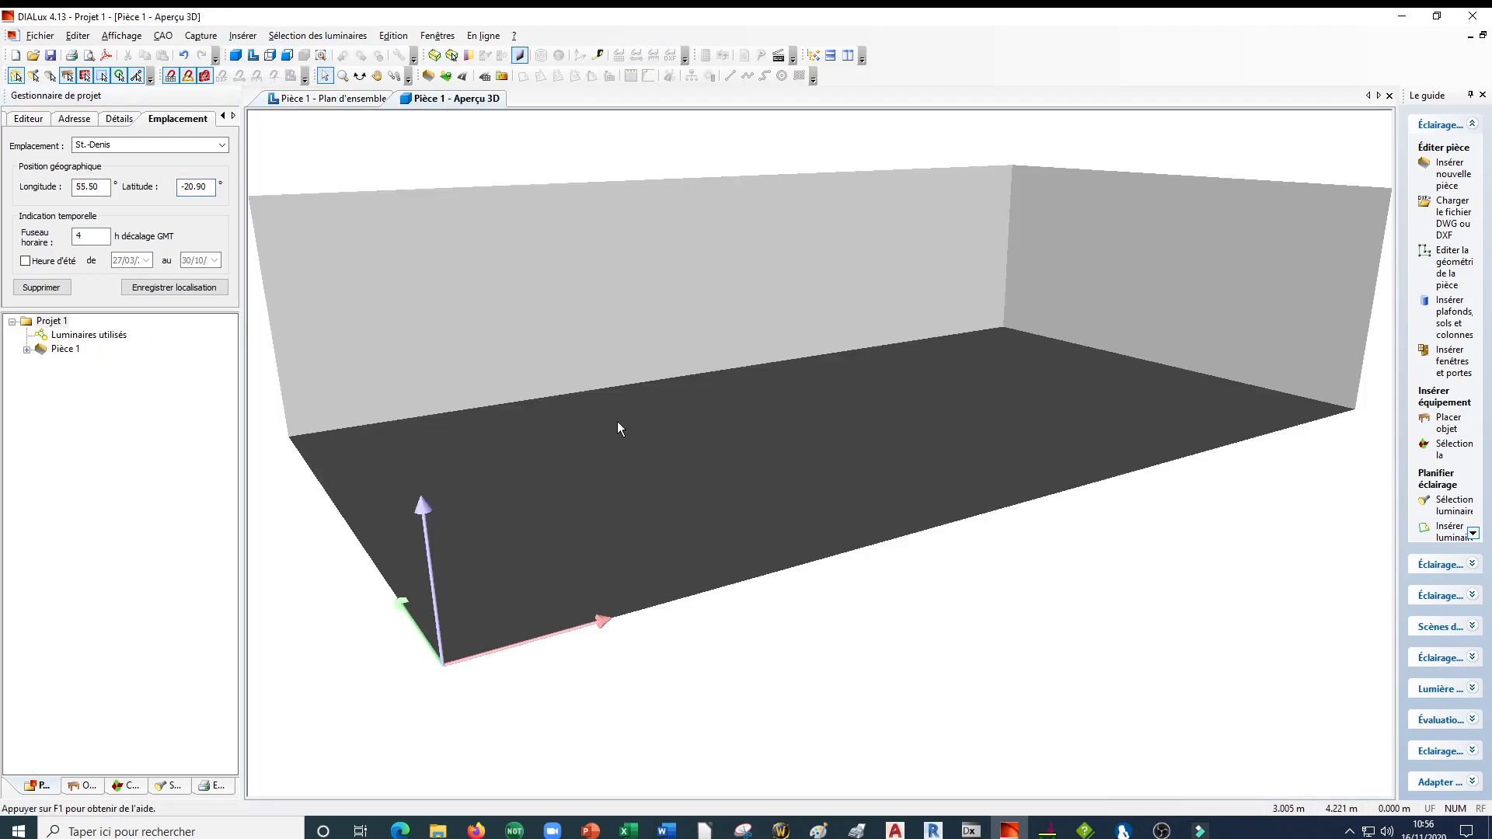
scroll(619, 427, down, 3)
mouse_move(1019, 431)
middle_down()
mouse_move(1011, 469)
mouse_move(1020, 412)
middle_up()
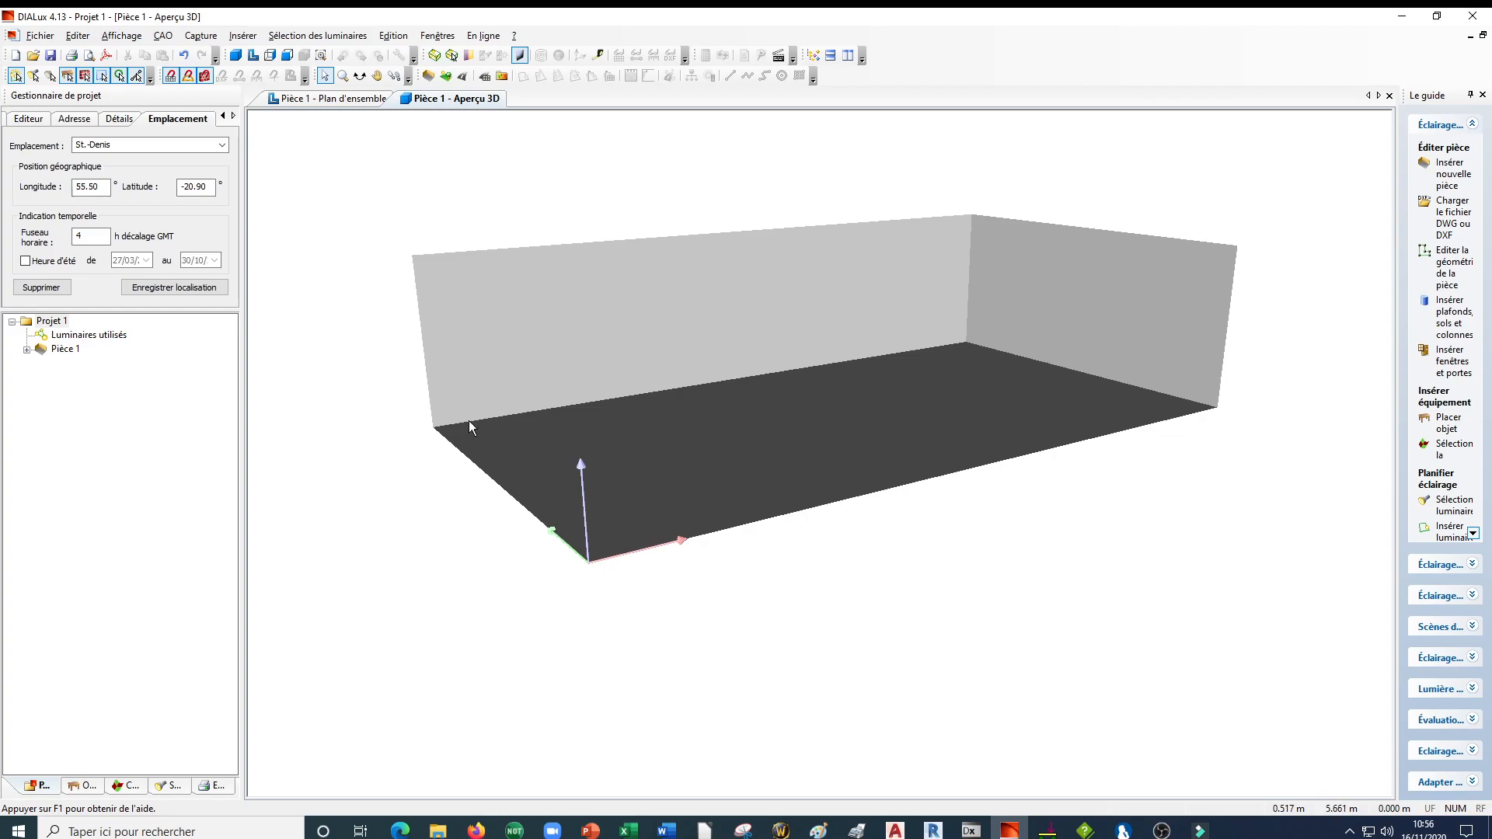
right_click(753, 347)
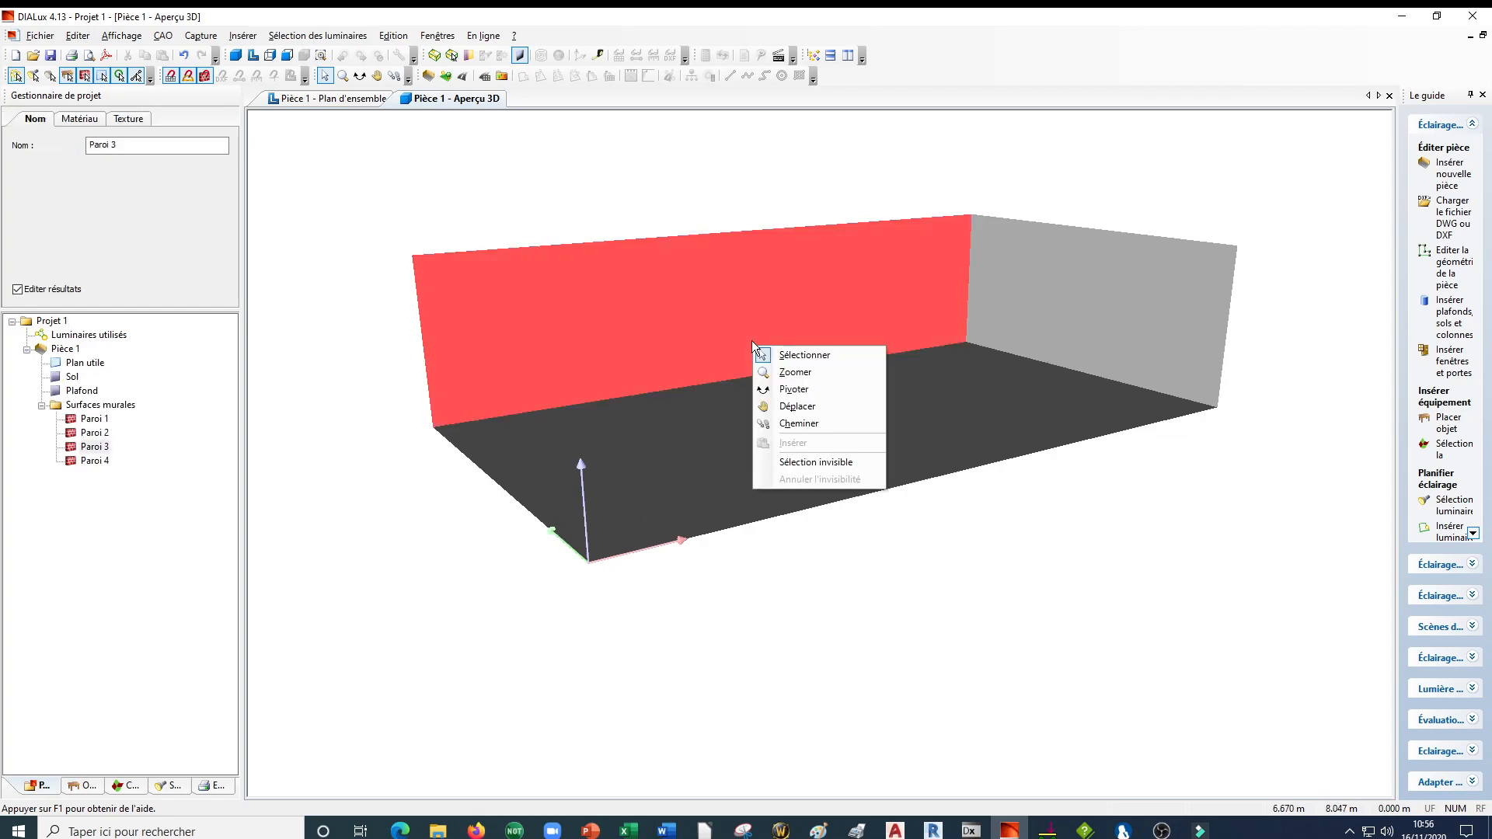
click(794, 389)
drag(781, 394, 673, 397)
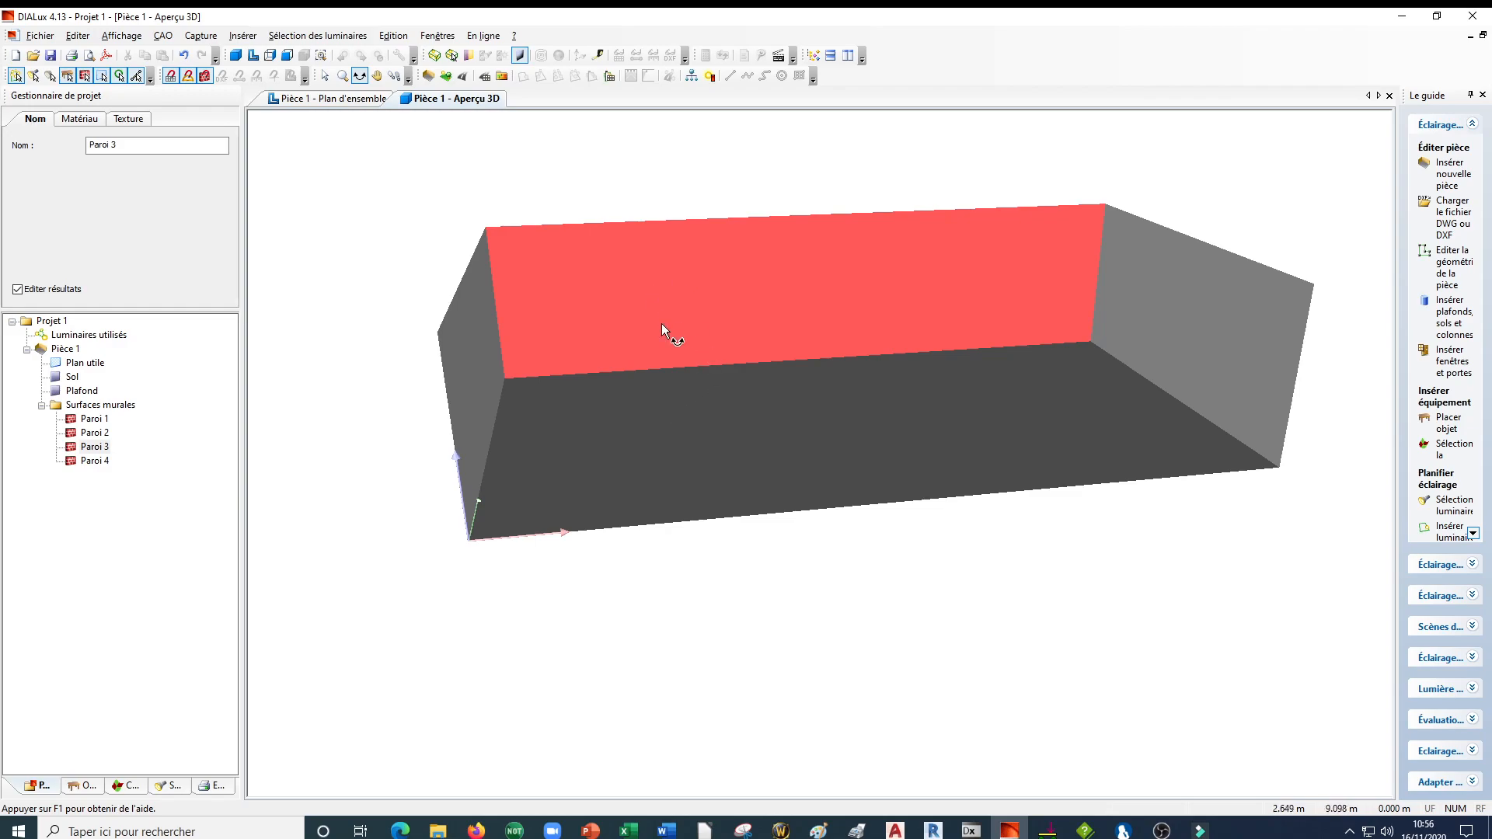
right_click(683, 361)
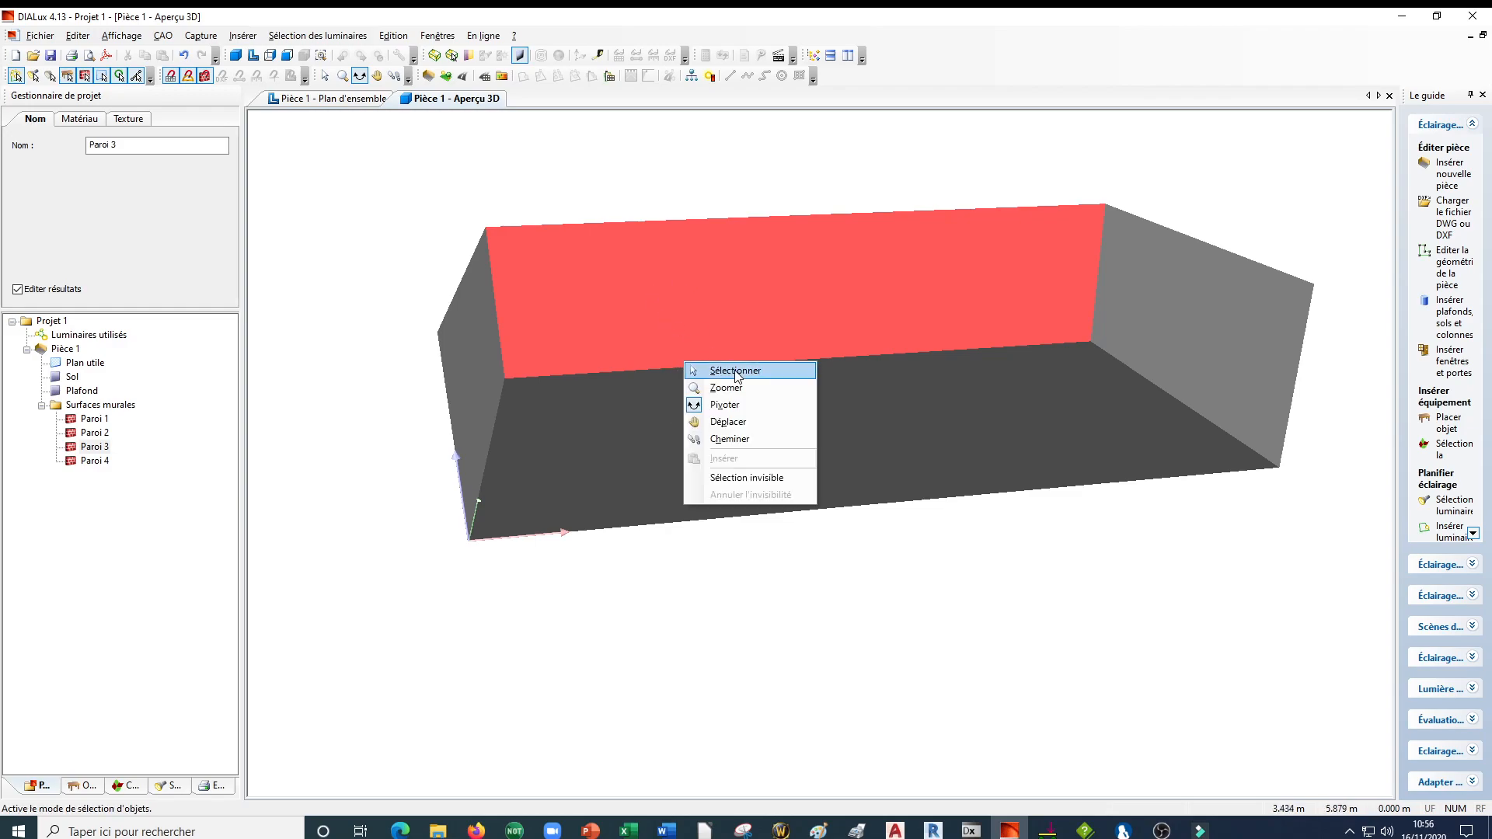
click(735, 371)
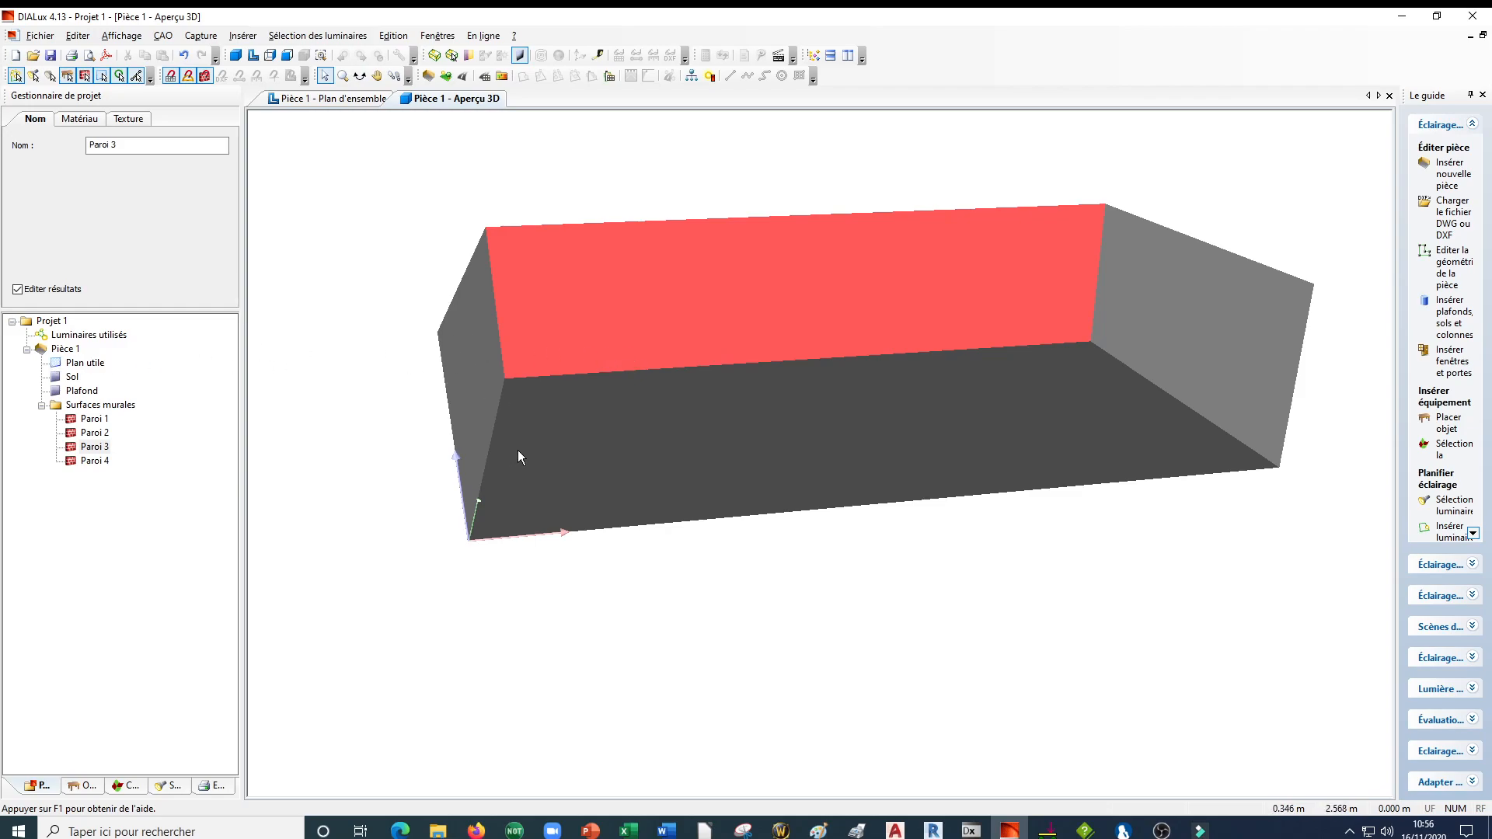
Set the north orientation of Pièce 1 to 90°.
click(67, 353)
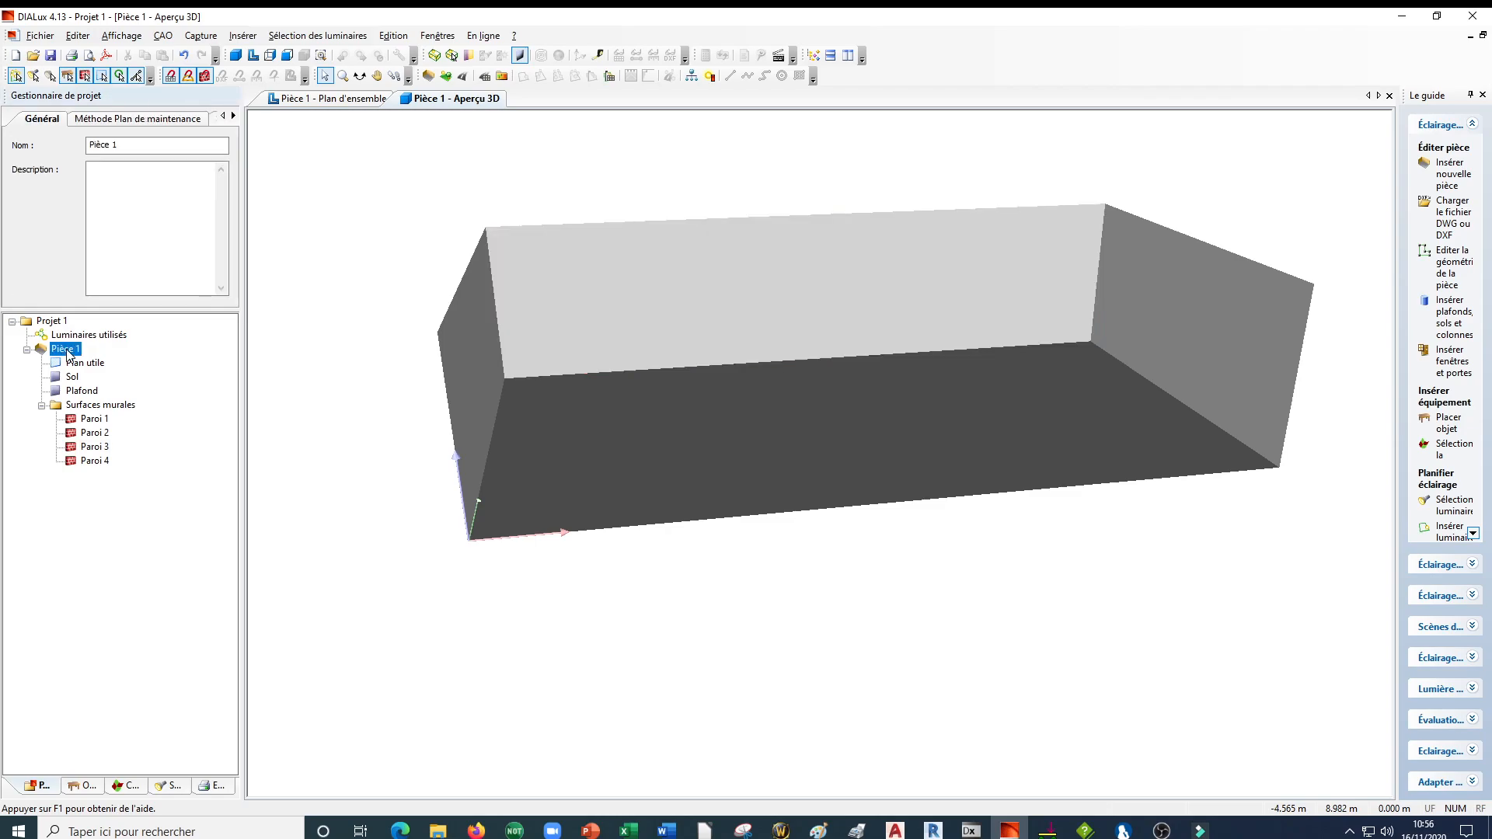
click(234, 117)
click(233, 117)
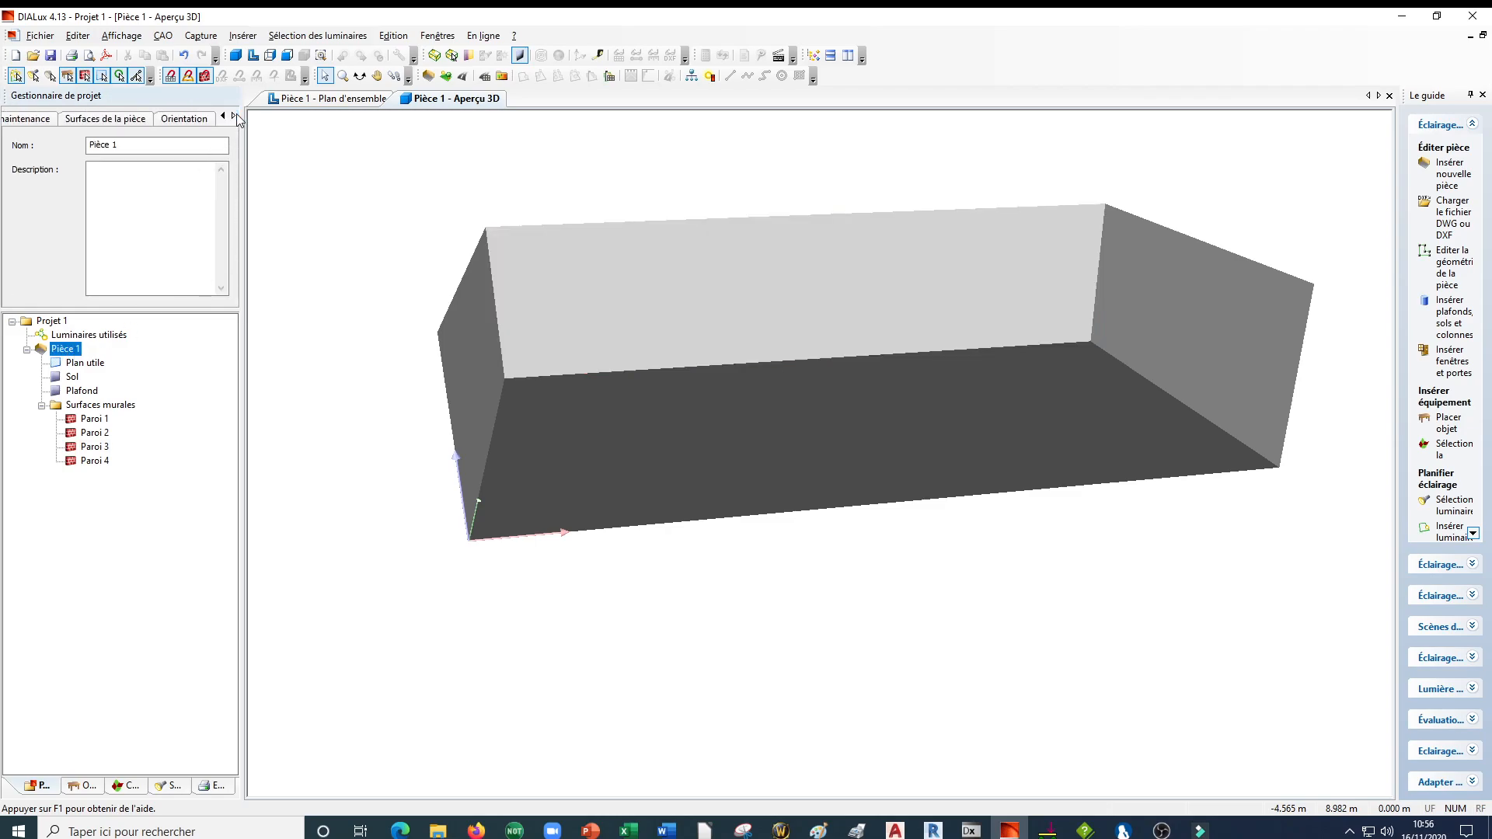
click(173, 123)
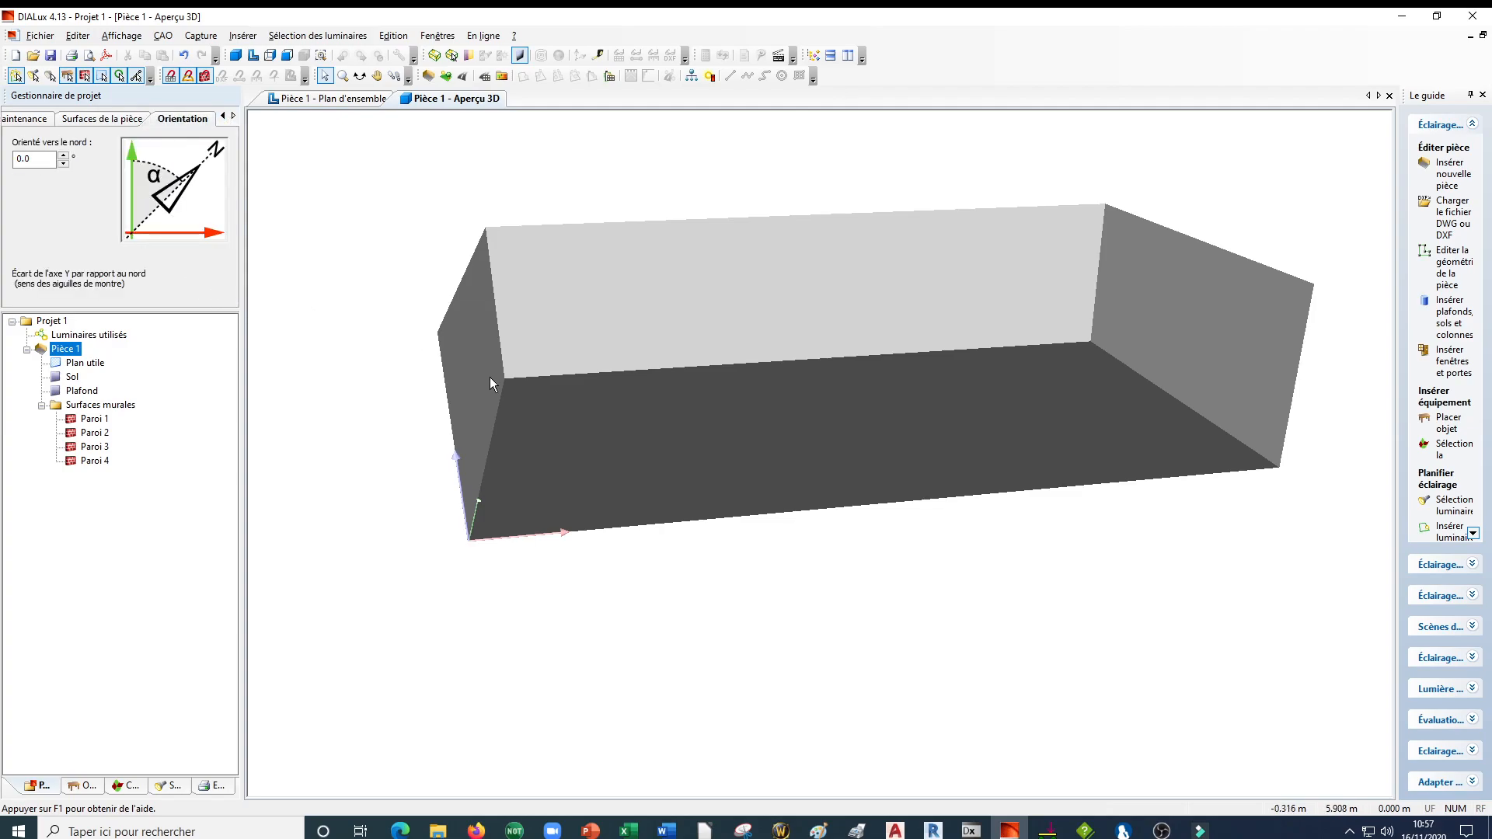
click(47, 165)
drag(46, 164, 2, 171)
text(90)
key(Return)
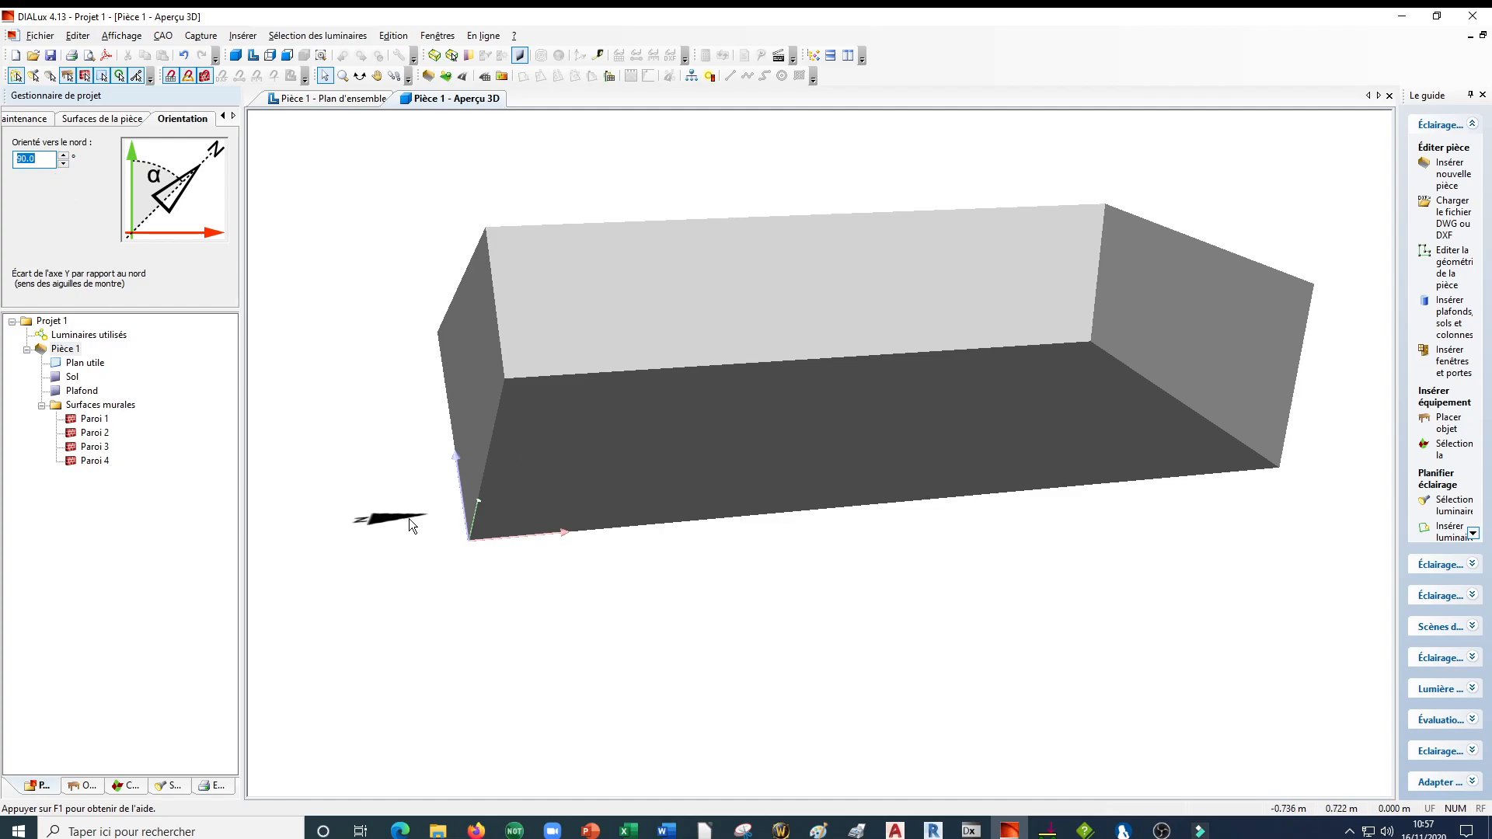
Examine the north arrow's direction relative to the room by rotating the 3D view through several angles.
scroll(373, 469, down, 2)
scroll(577, 447, up, 2)
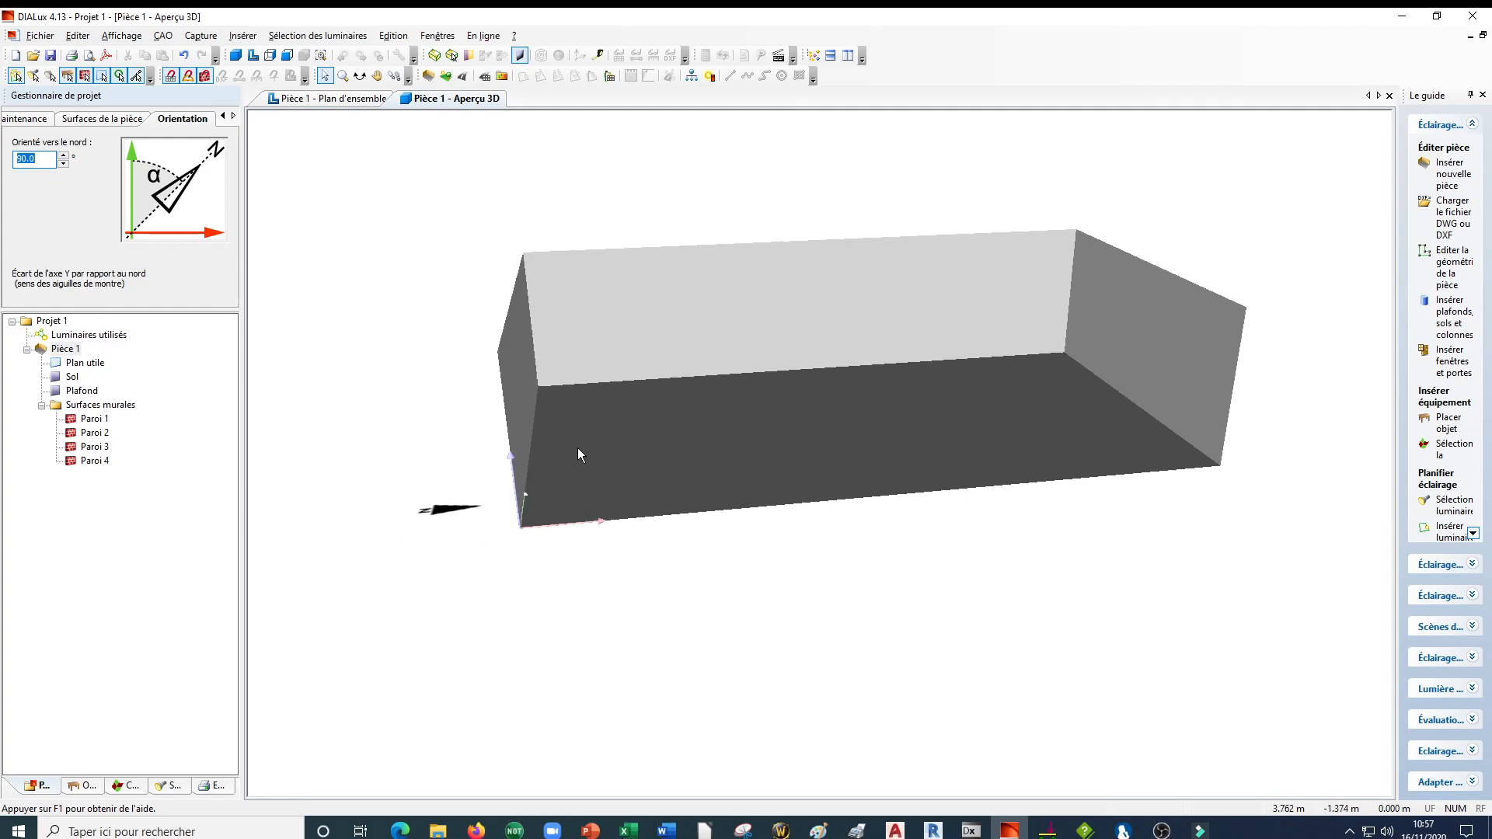
right_click(634, 433)
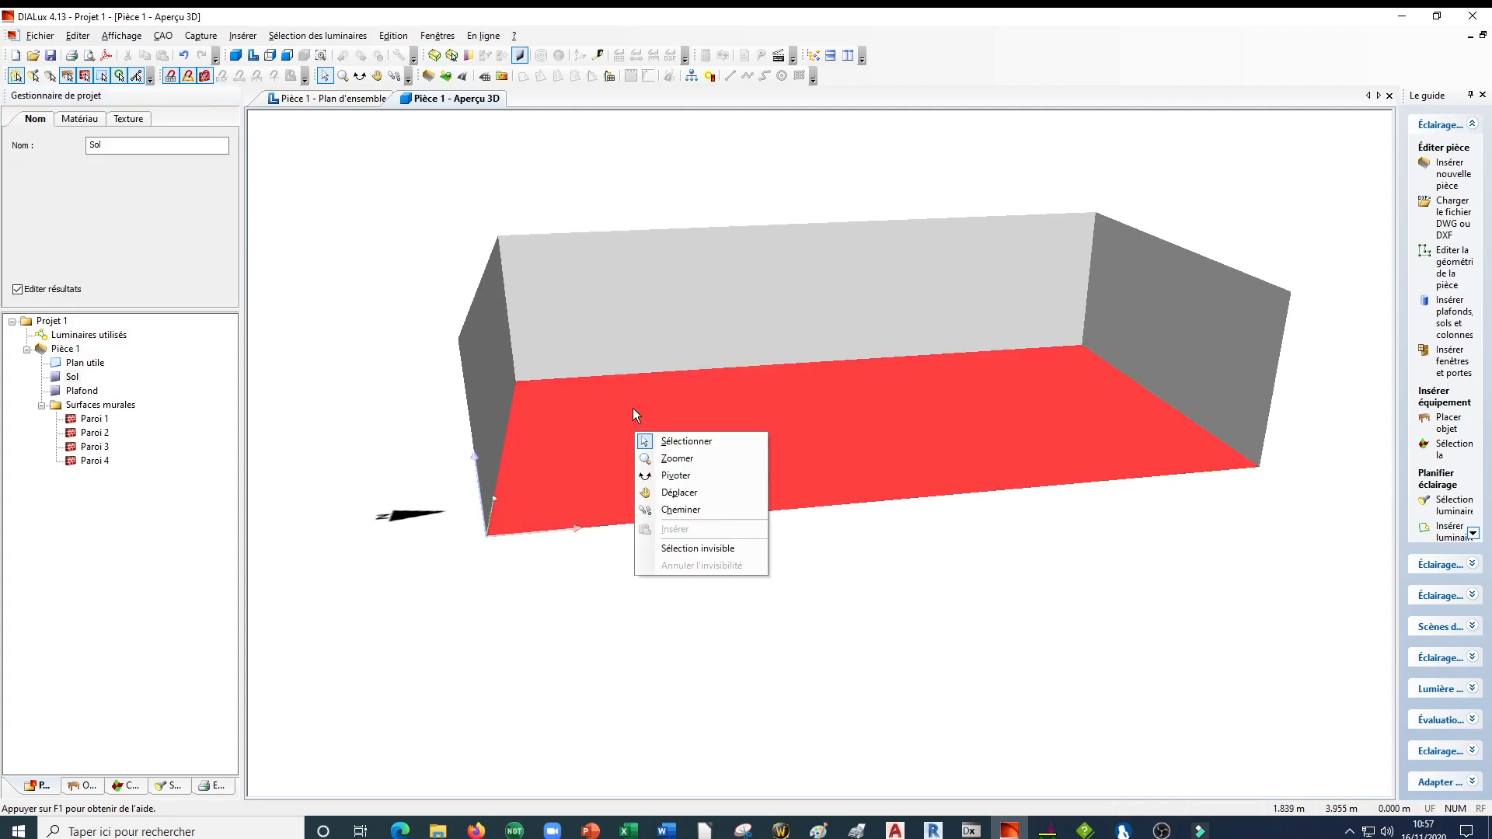
click(676, 475)
mouse_move(690, 417)
mouse_down()
mouse_move(679, 482)
mouse_move(669, 469)
mouse_up()
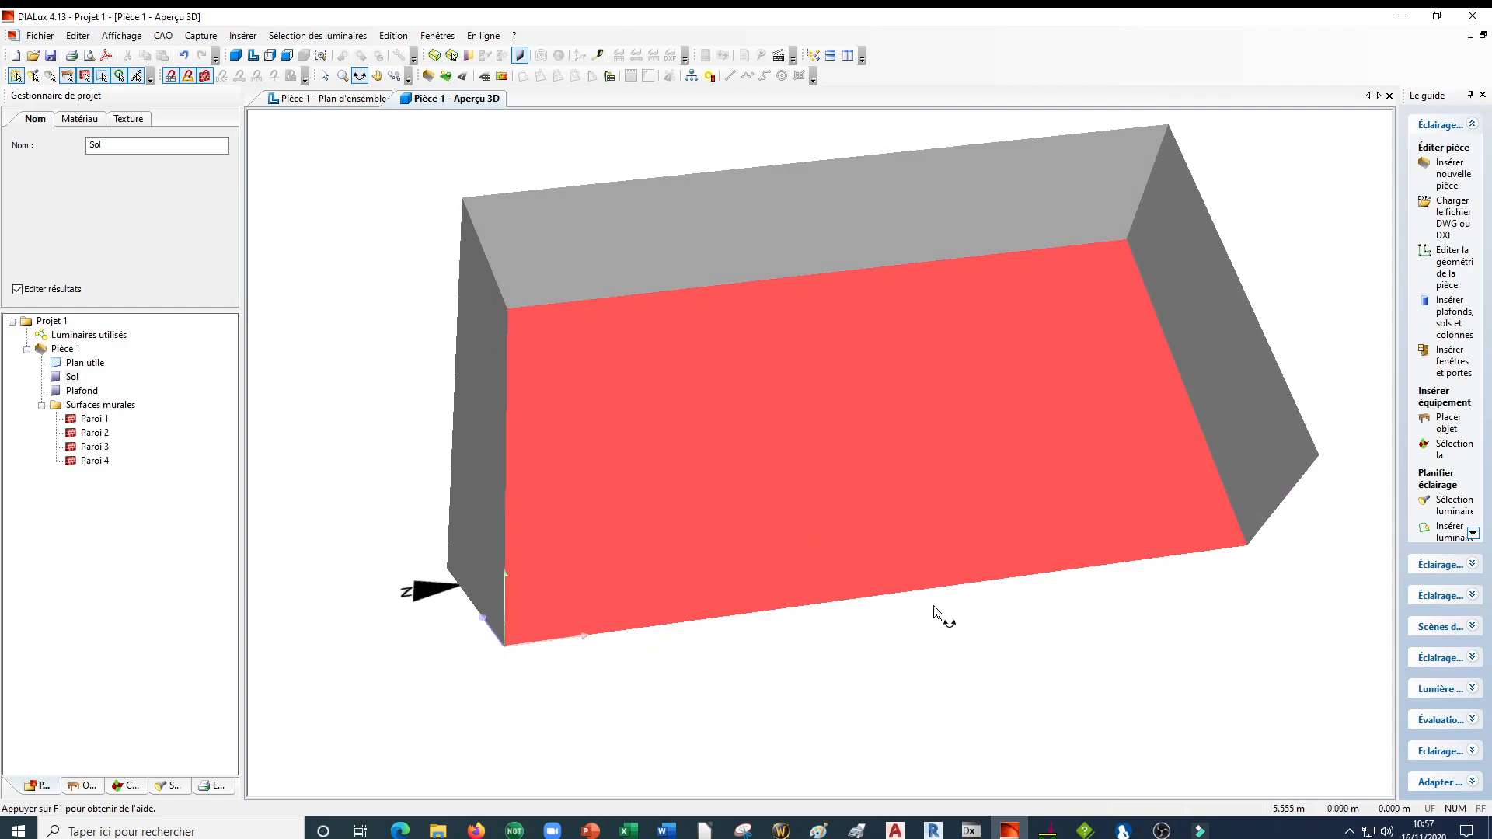
drag(739, 562, 786, 412)
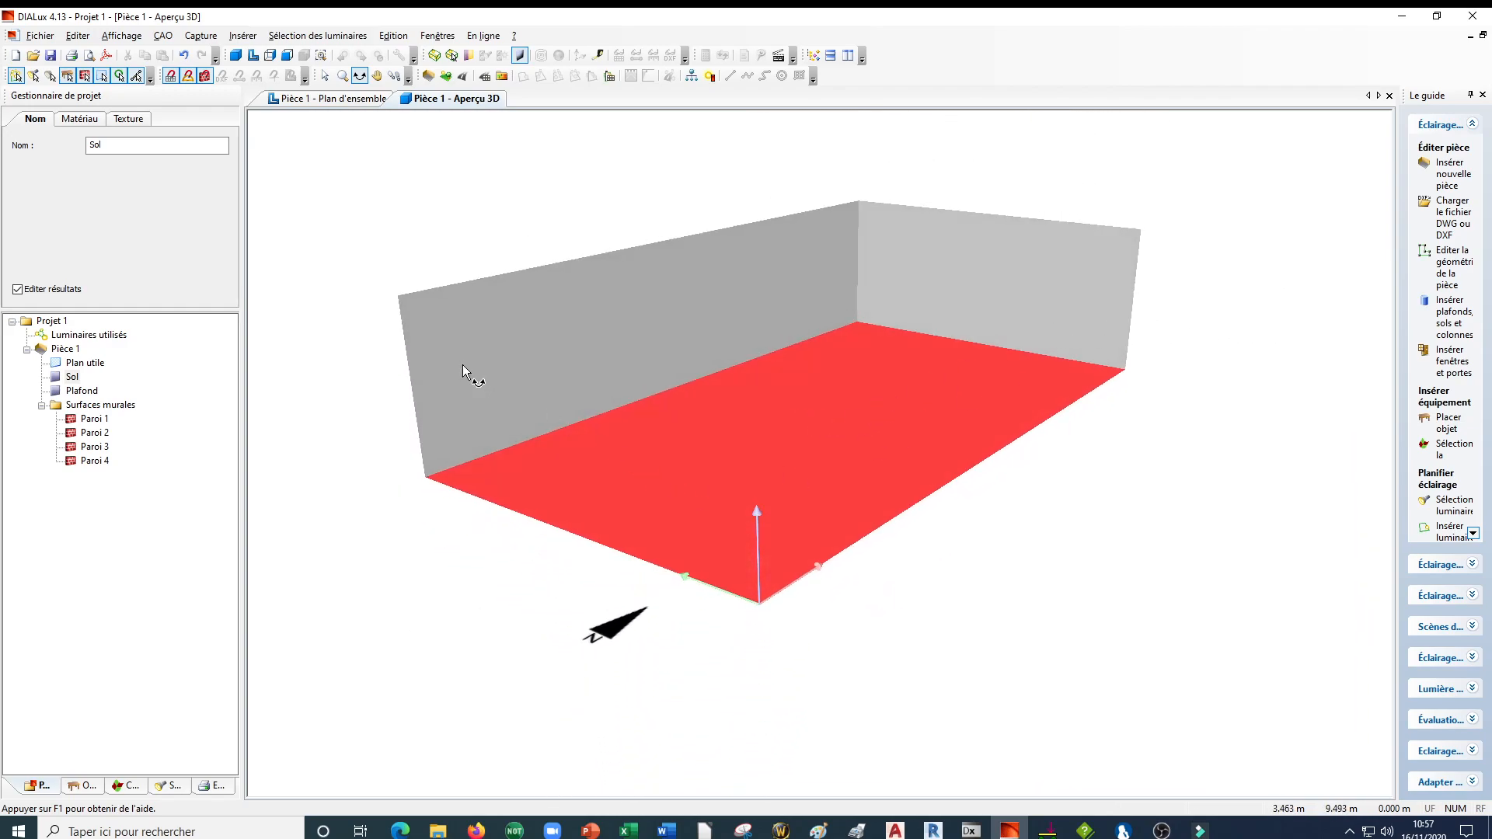
drag(962, 375, 879, 431)
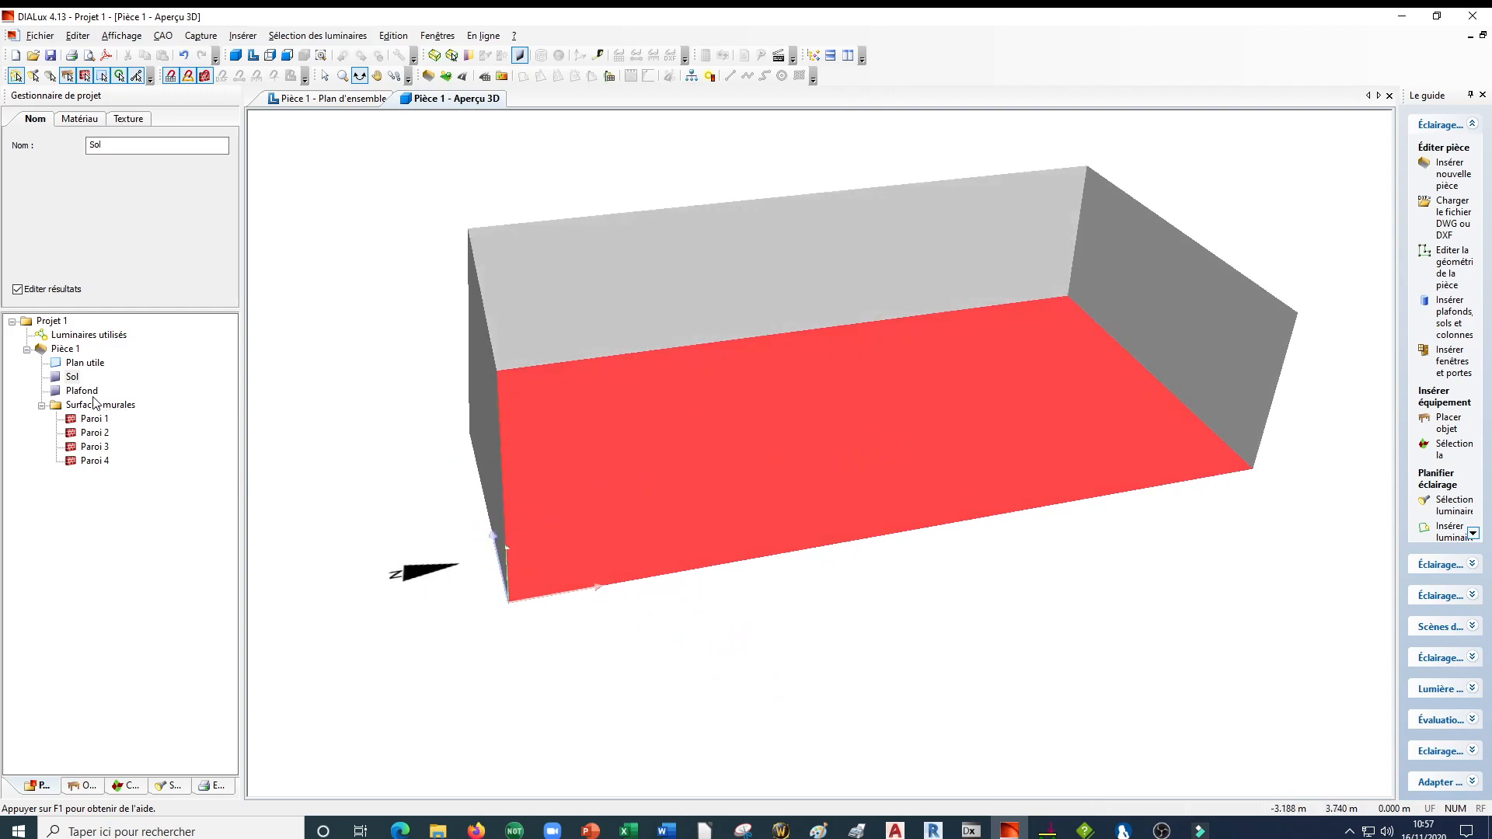
Change the north orientation of Pièce 1 to 180°.
click(63, 362)
click(62, 348)
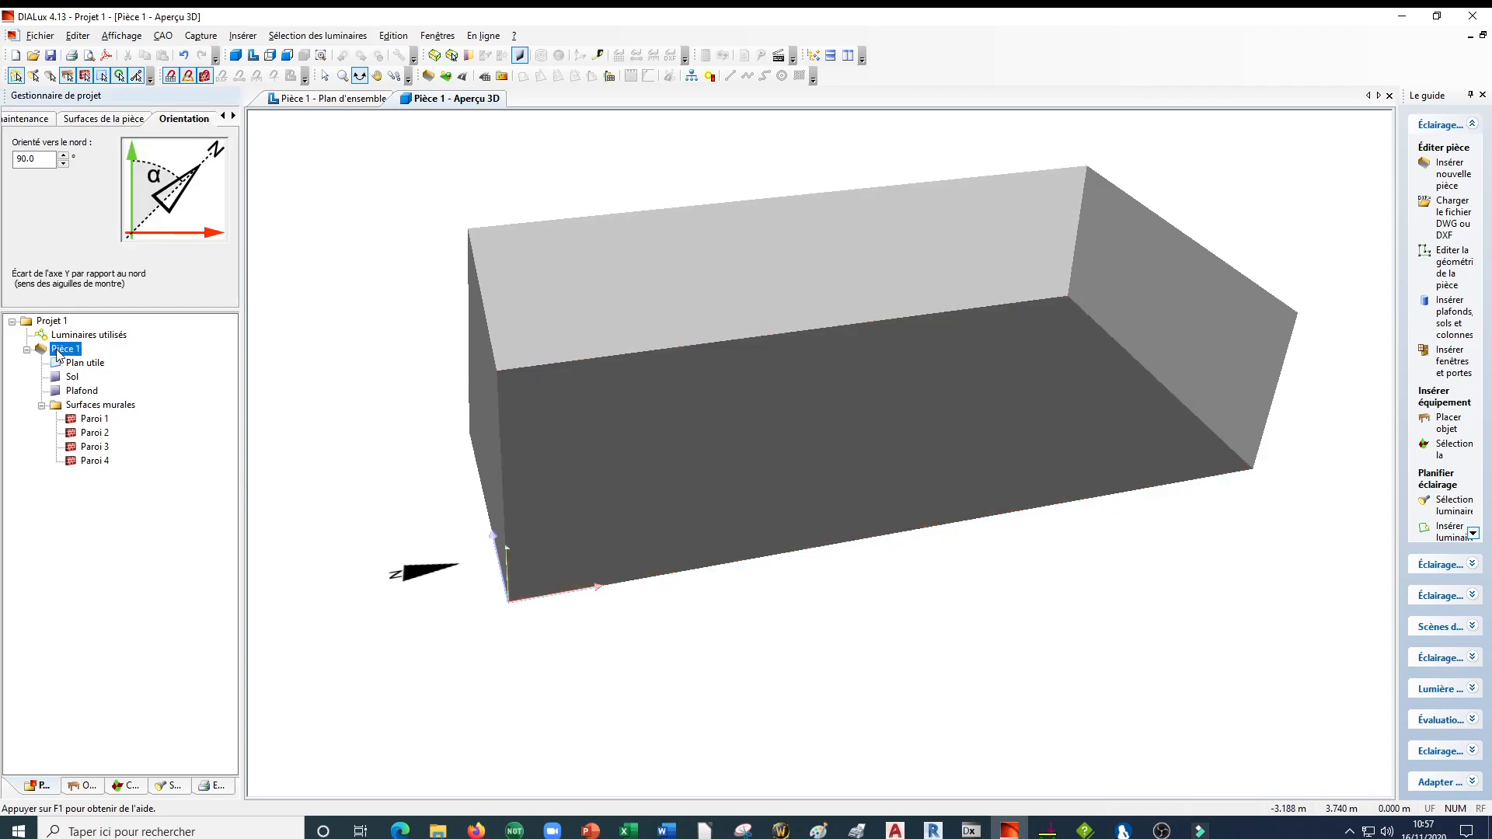
drag(38, 159, 2, 160)
text(180)
key(Return)
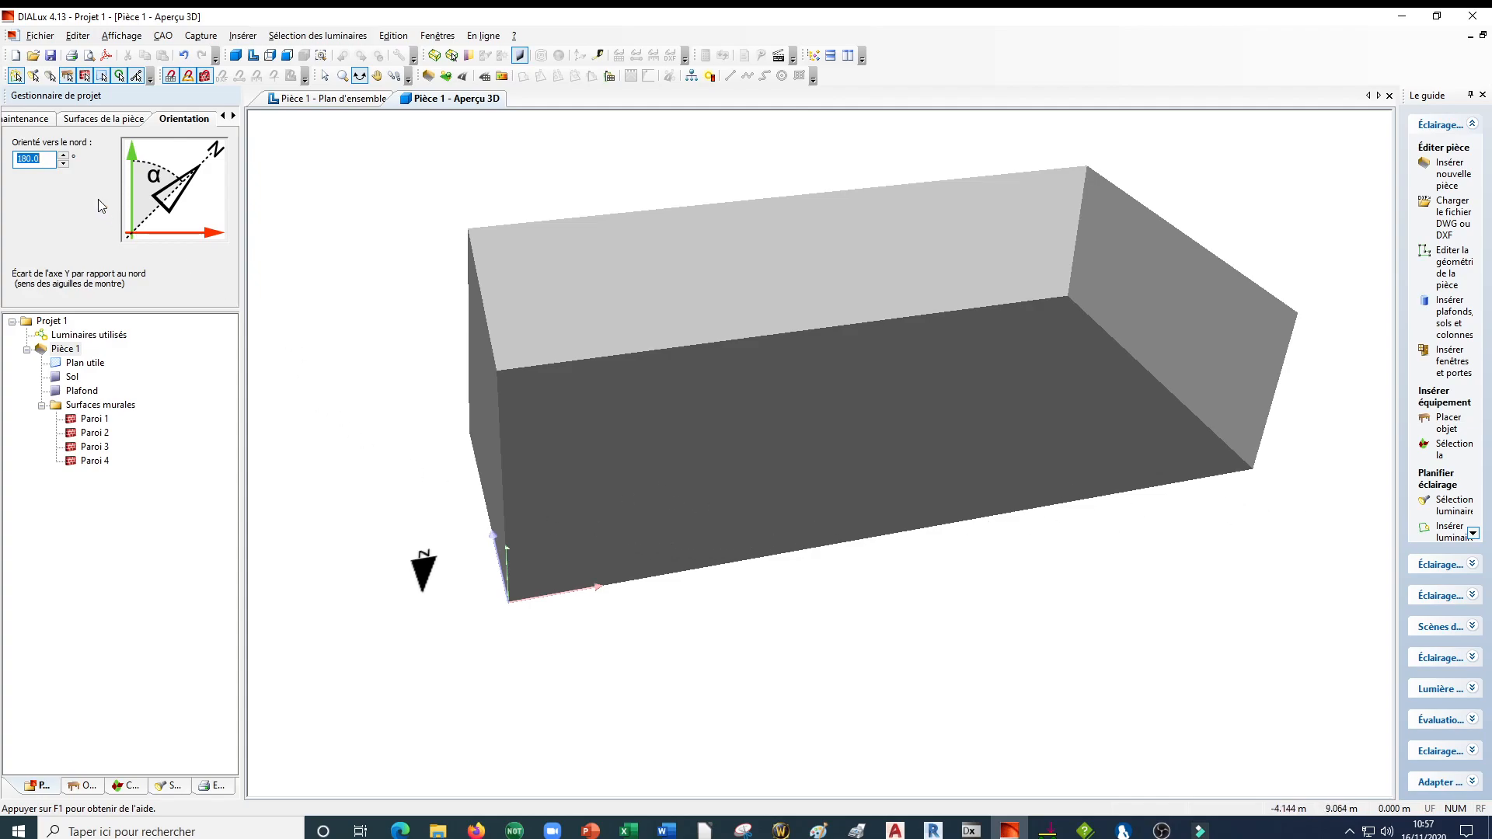
Try north orientations of 270° and 360° for Pièce 1.
text(270)
key(Return)
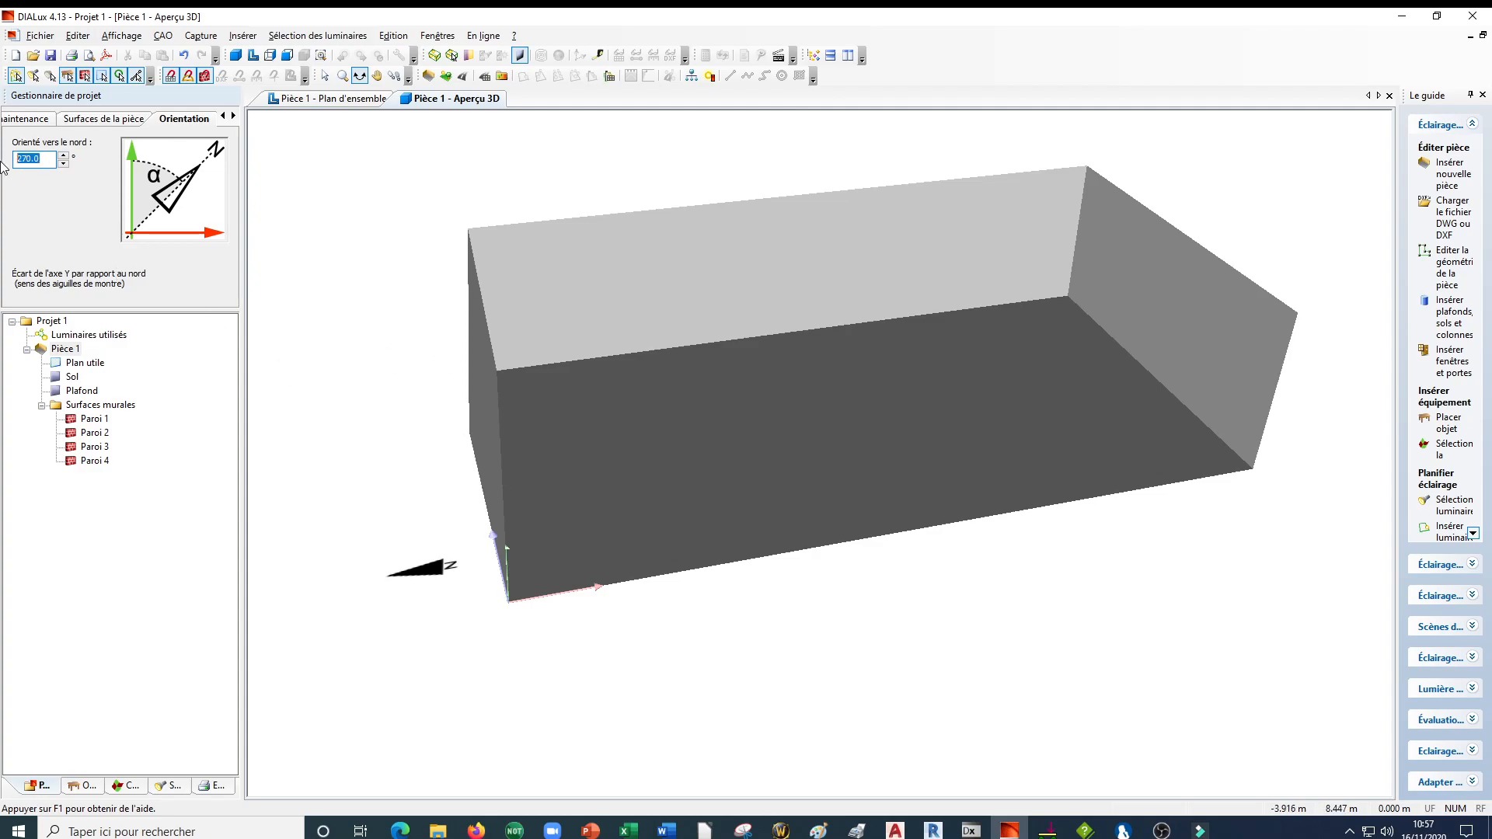
text(362)
key(Return)
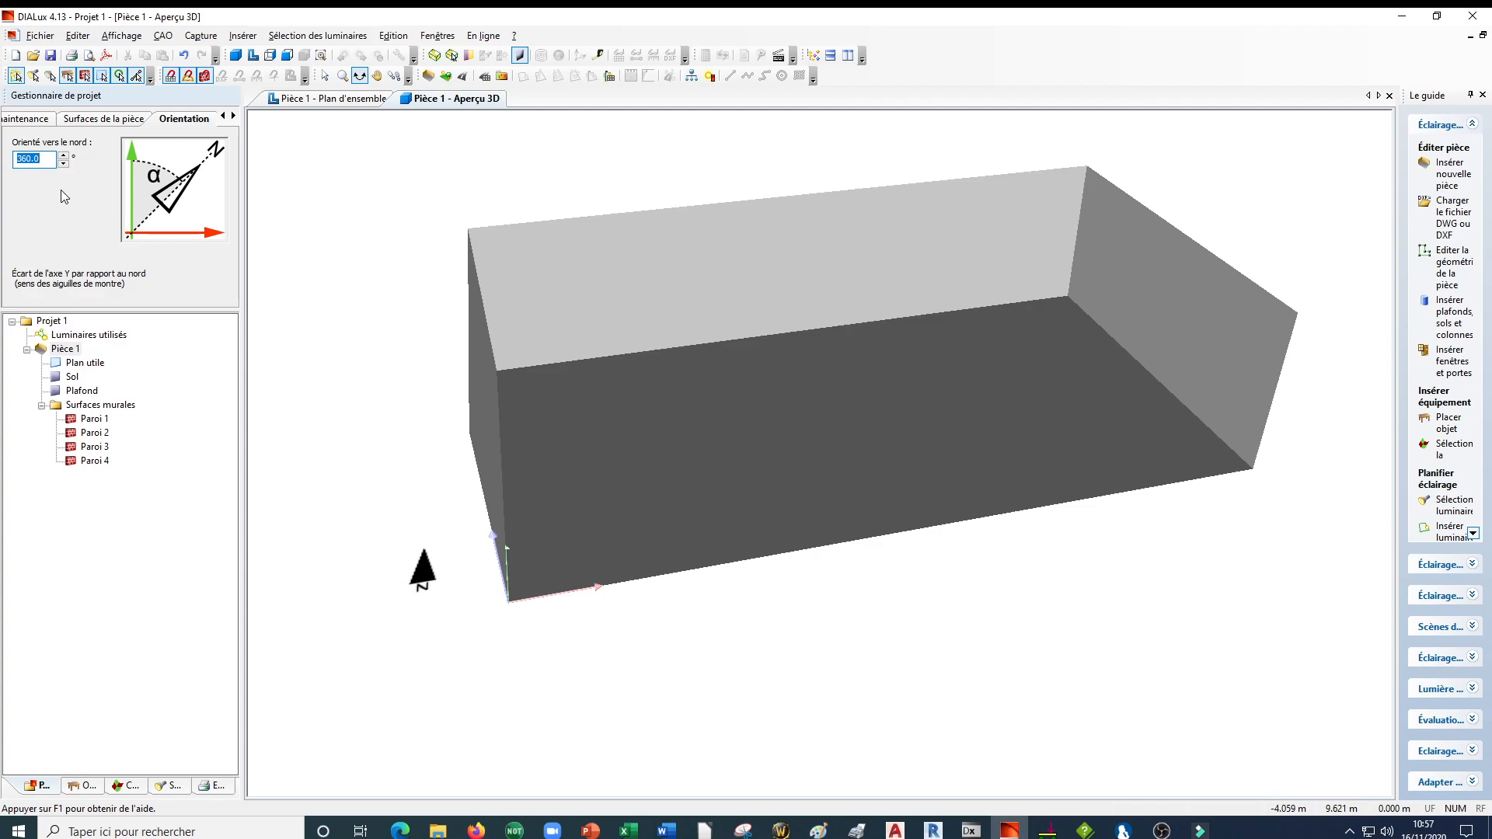
Set the room's north orientation to 25° and inspect the north arrow from different angles in 3D.
text(25)
key(Return)
drag(664, 370, 799, 426)
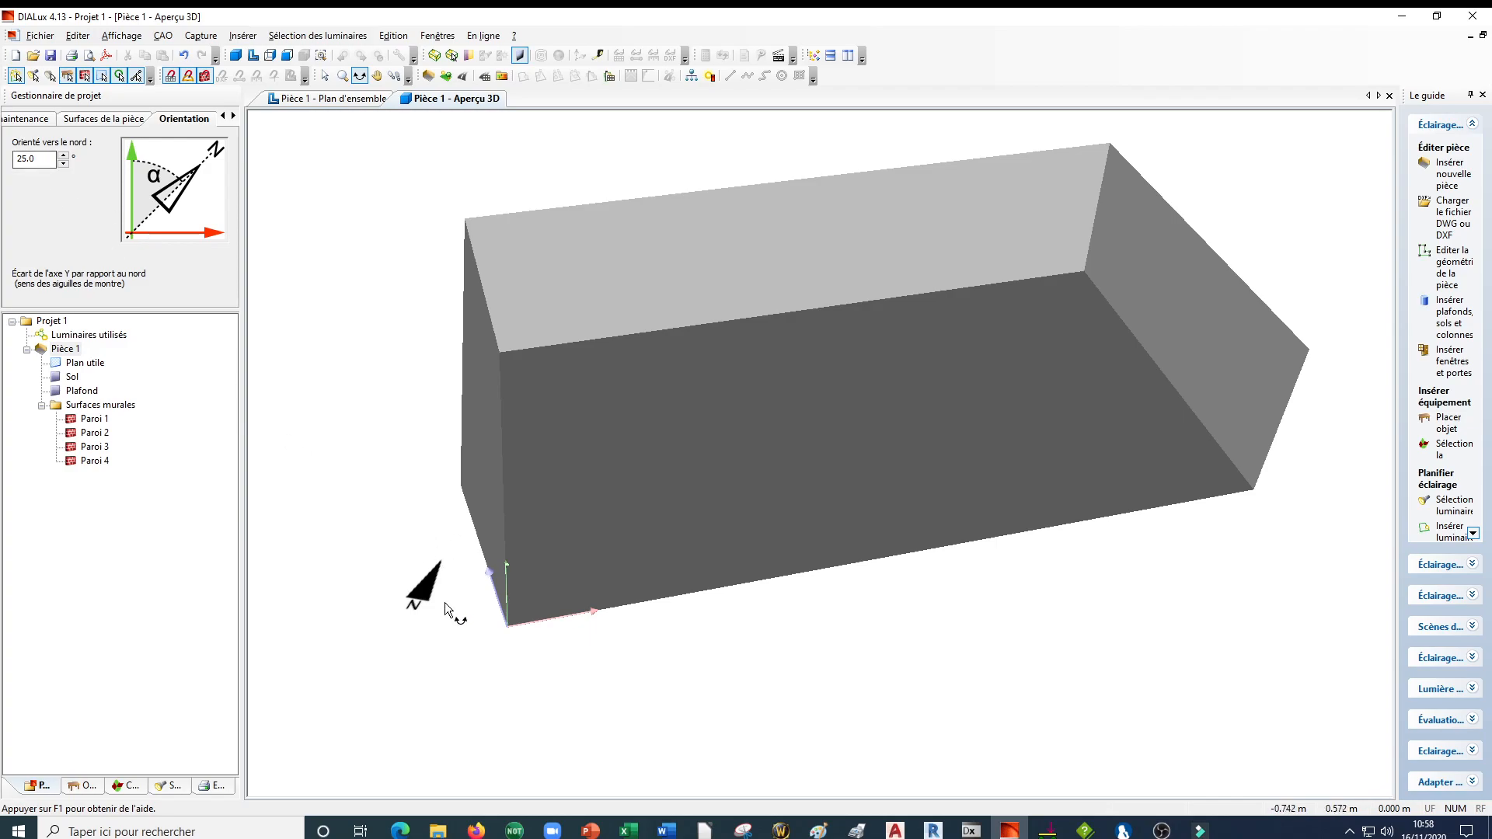
drag(638, 396, 742, 366)
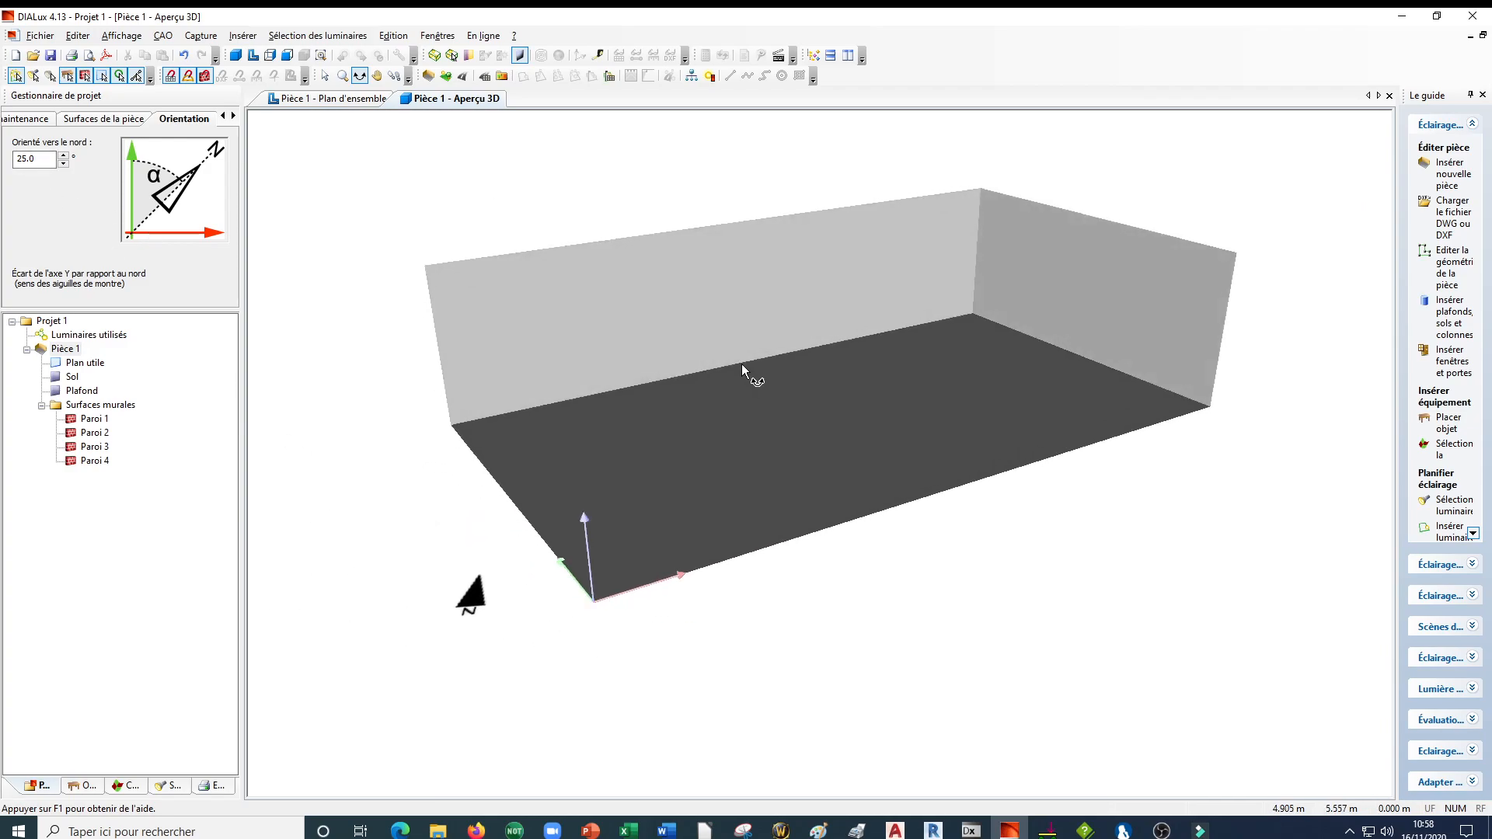
Set the room's north orientation back to 90°.
drag(37, 160, 6, 164)
text(90)
key(Return)
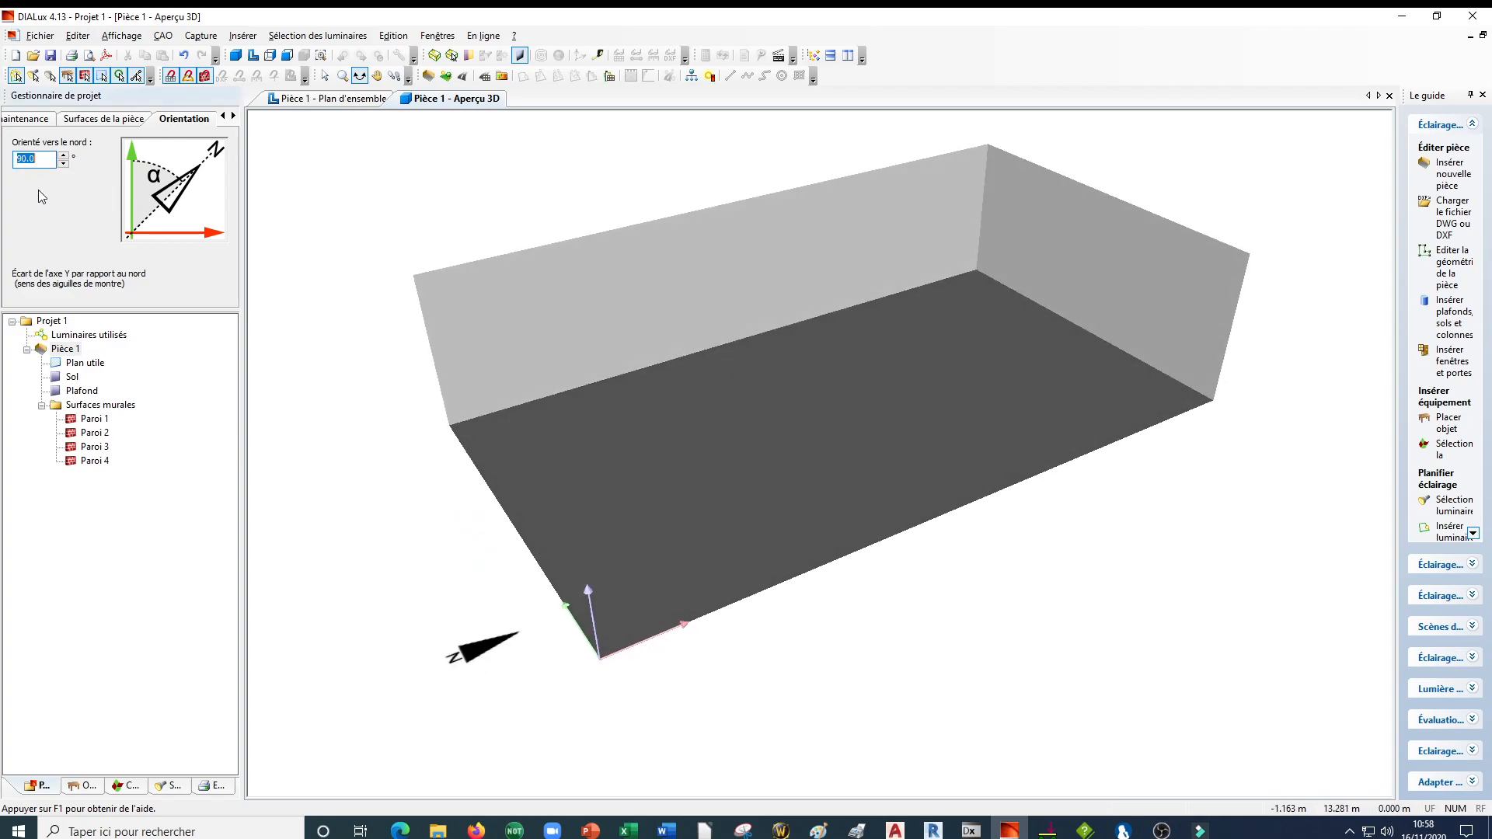